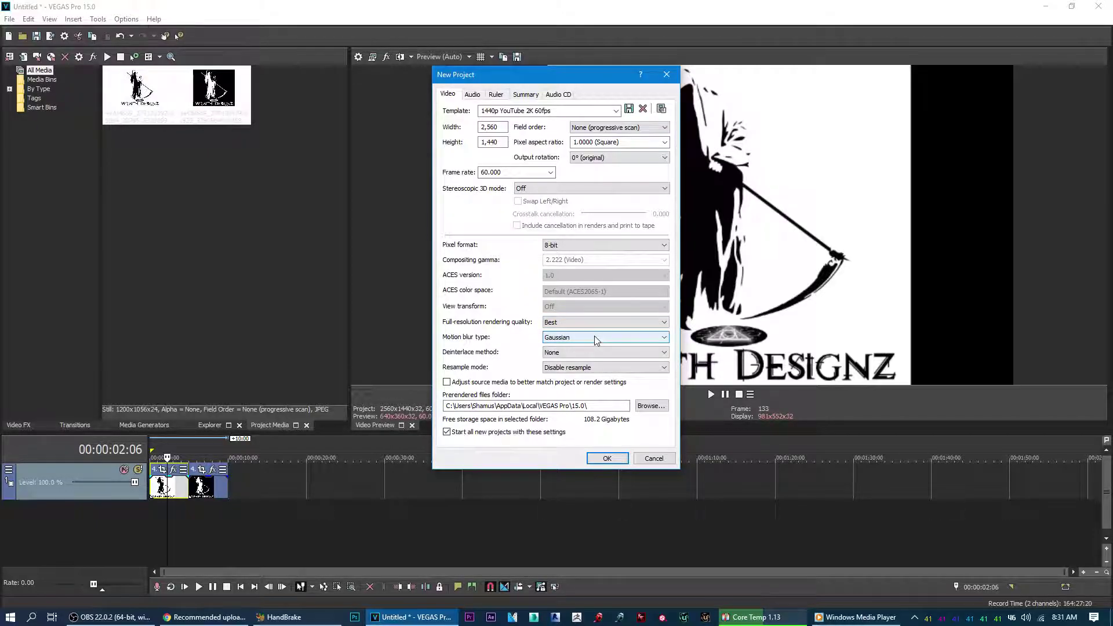
Step: Review the new project's video settings, checking the motion blur type, resample mode and template name
click(596, 338)
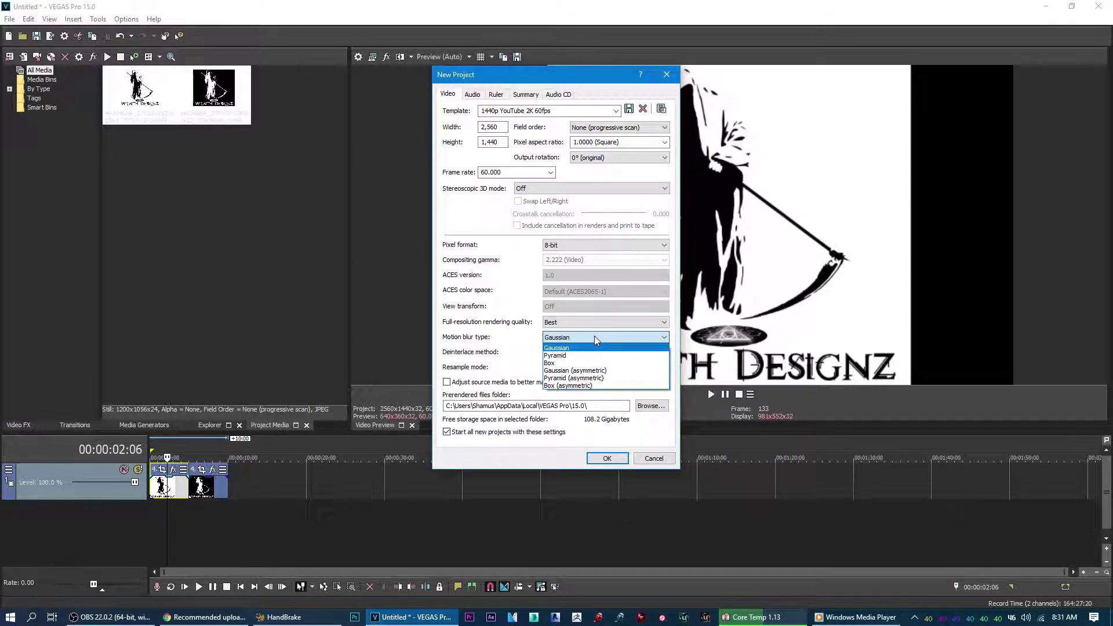
click(512, 340)
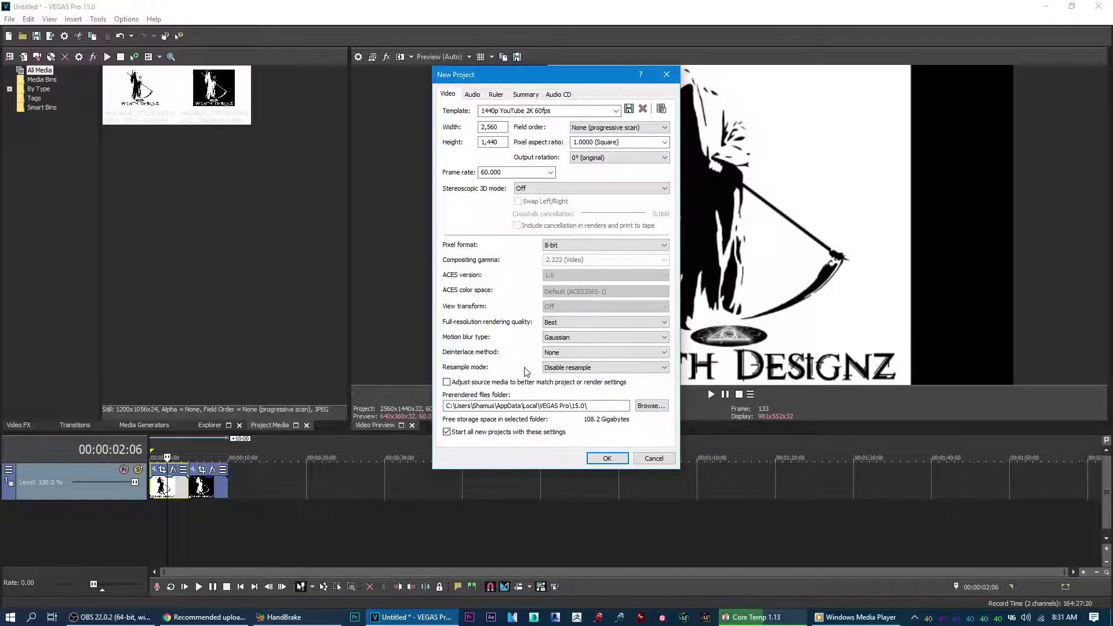
click(586, 368)
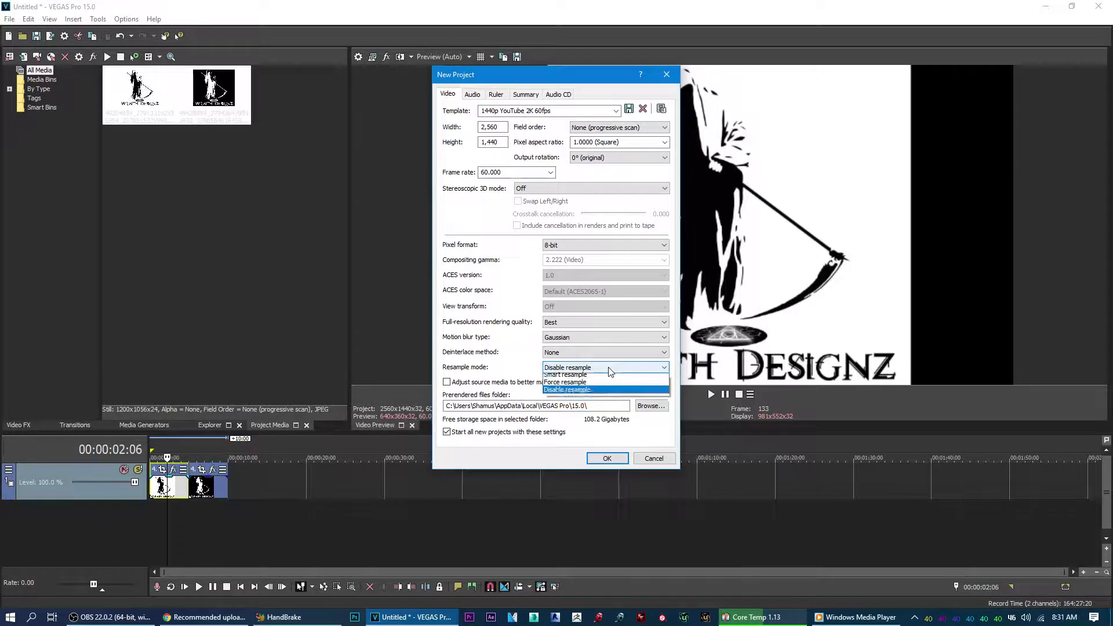
click(532, 355)
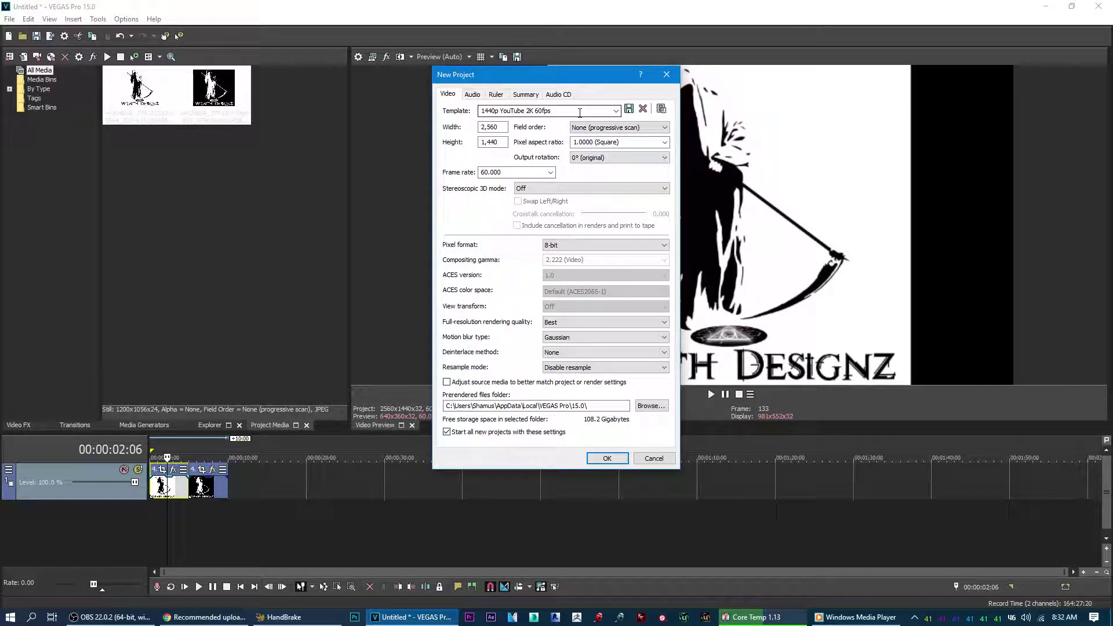
click(559, 112)
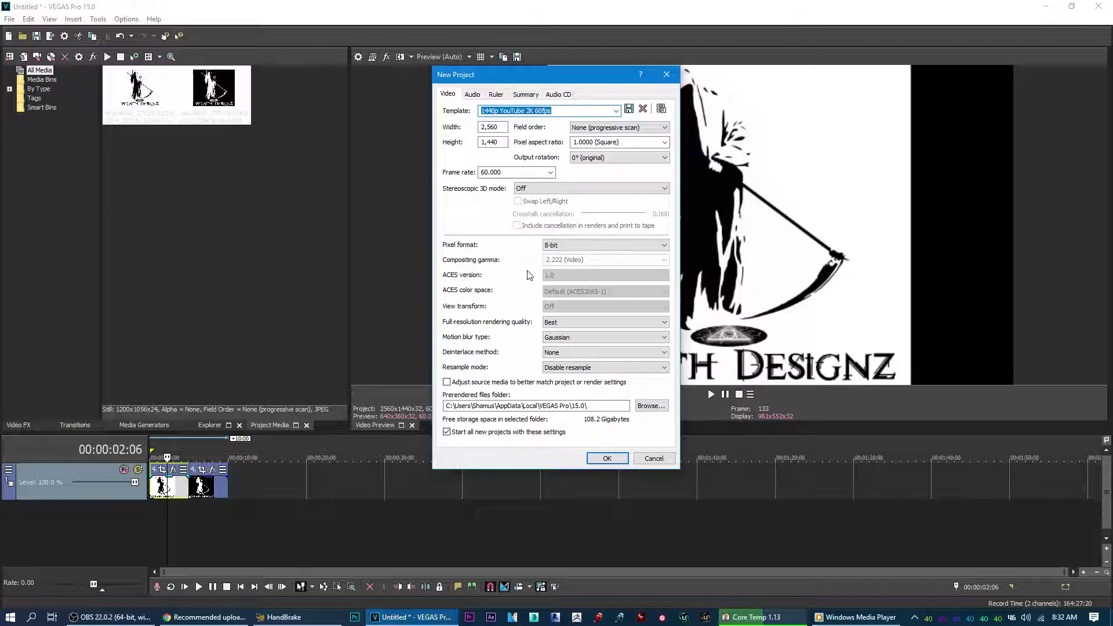
Step: Review the new project's audio, ruler, summary and audio CD settings, and leave the setup without creating a project
click(473, 94)
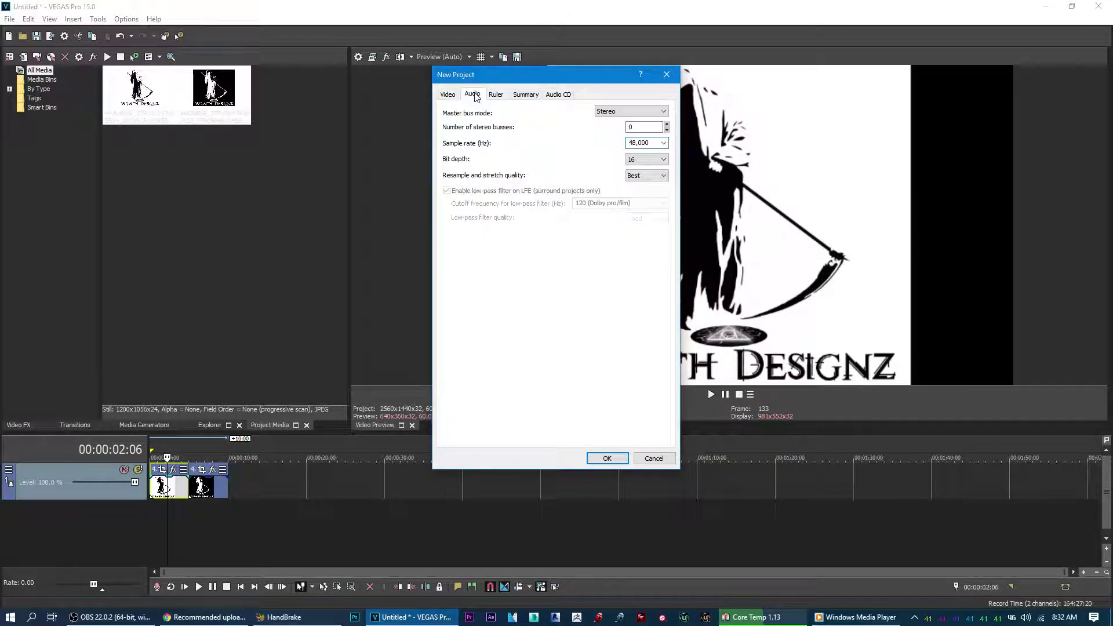
click(645, 176)
click(573, 175)
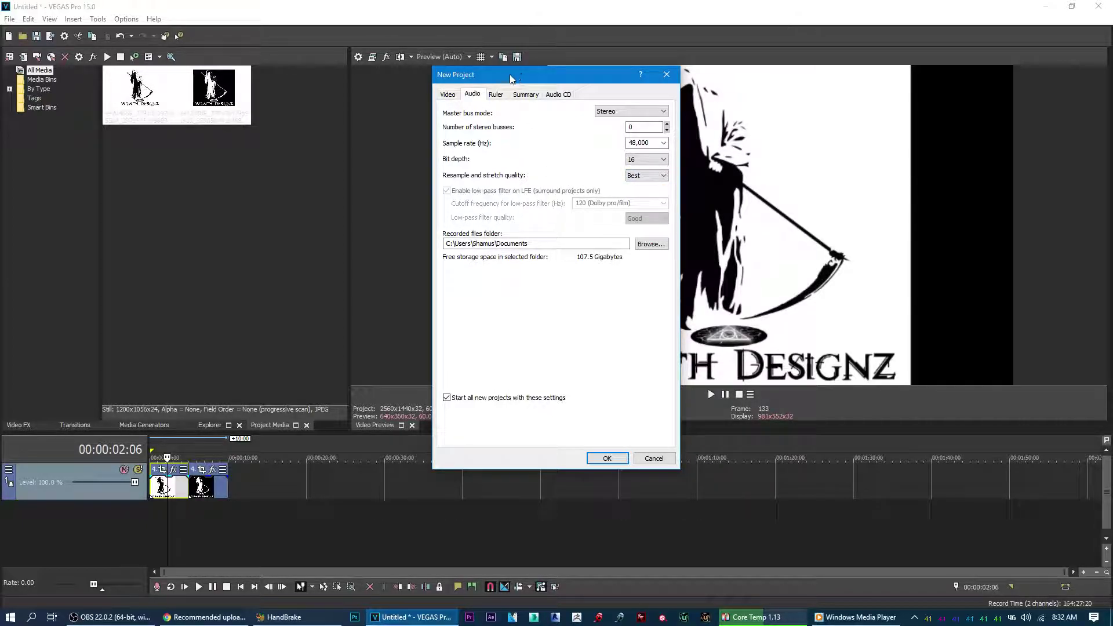
click(496, 94)
click(524, 96)
click(558, 95)
click(450, 95)
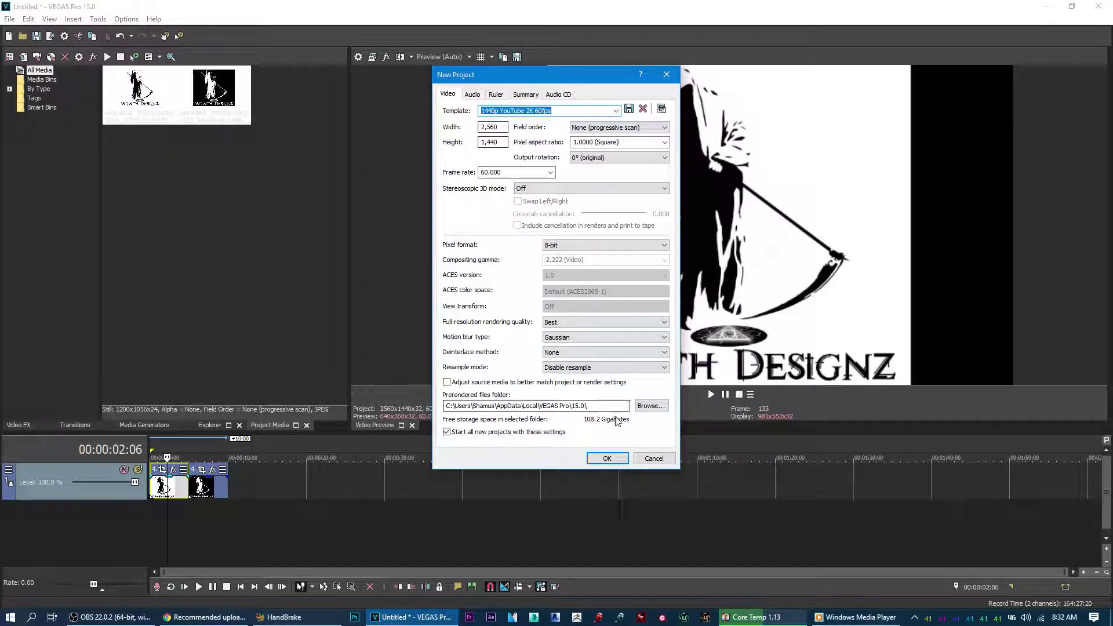
click(649, 458)
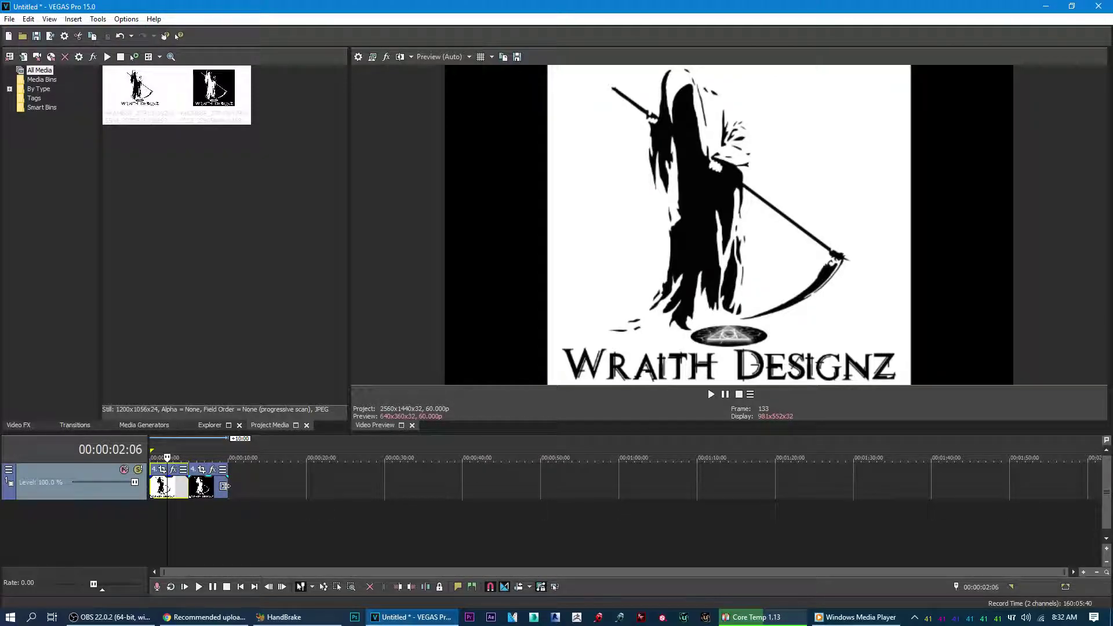
Step: Disable resampling for the first logo clip on the timeline
right_click(183, 489)
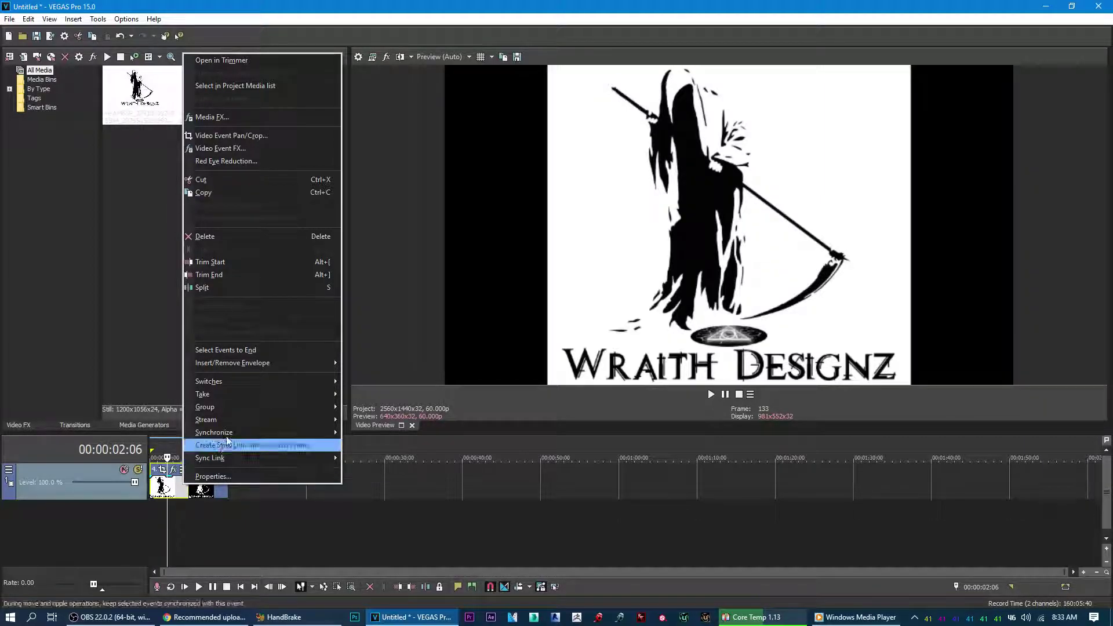
mouse_move(238, 389)
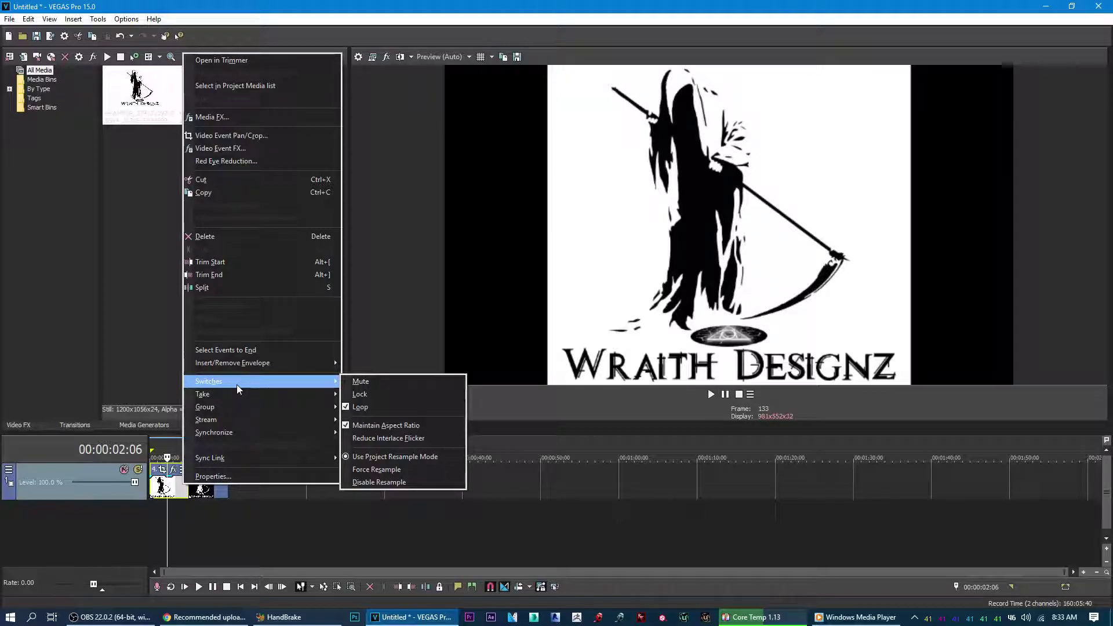
click(366, 484)
Step: Disable resampling for the second logo clip, the white-on-black one, on the timeline
click(223, 490)
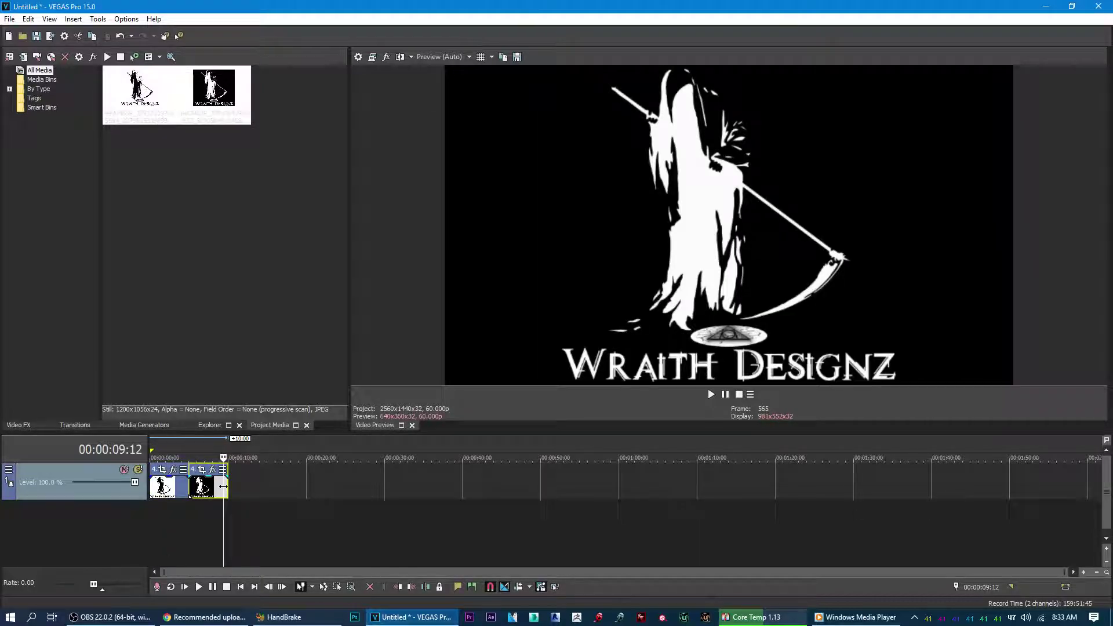
right_click(222, 491)
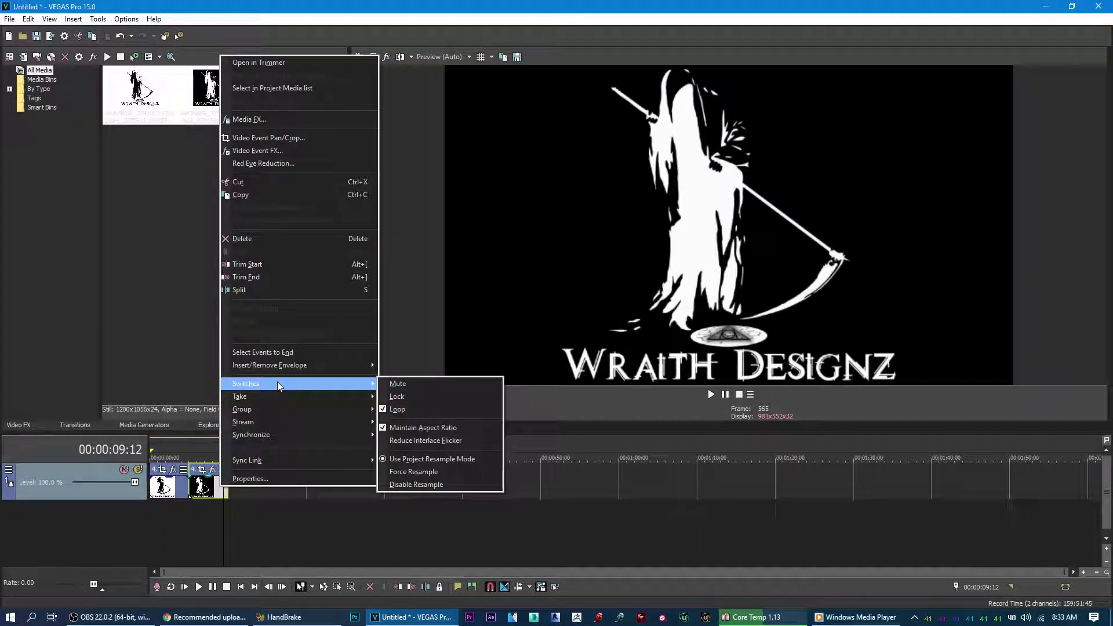
mouse_move(363, 383)
click(400, 486)
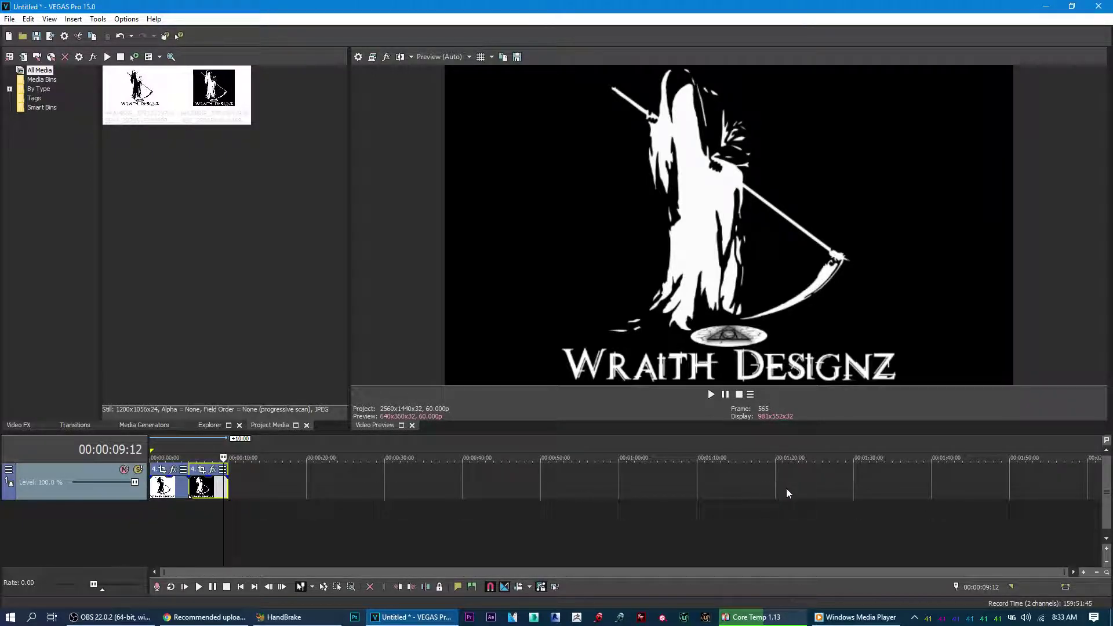
Step: Select the 10-second time range covering both clips and open the Render As options for it
click(261, 334)
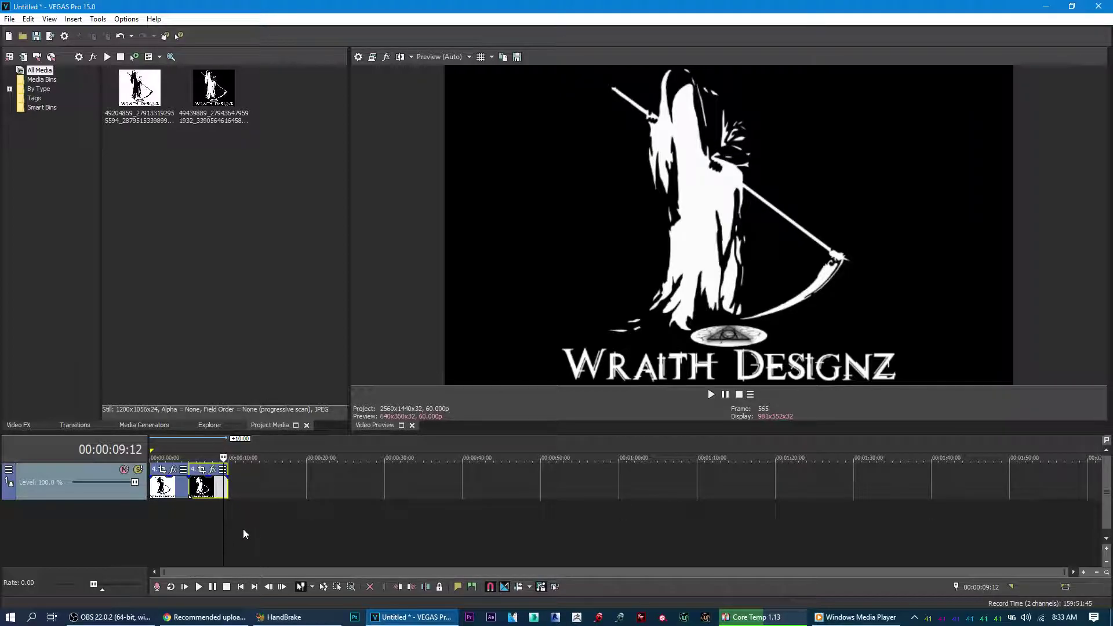
drag(231, 517, 145, 524)
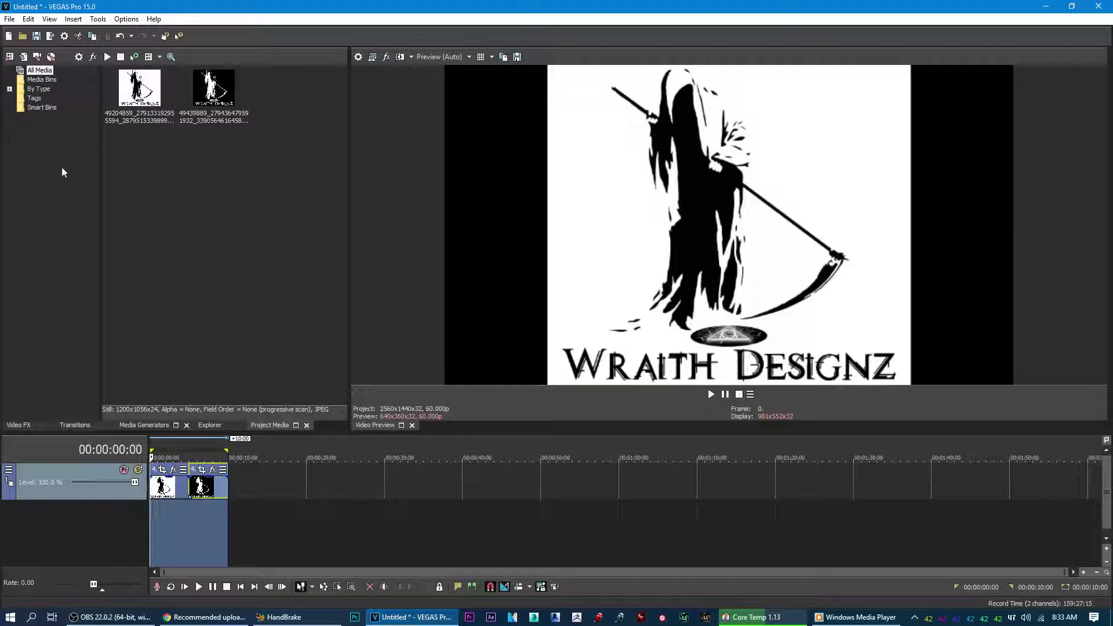
click(9, 19)
click(34, 91)
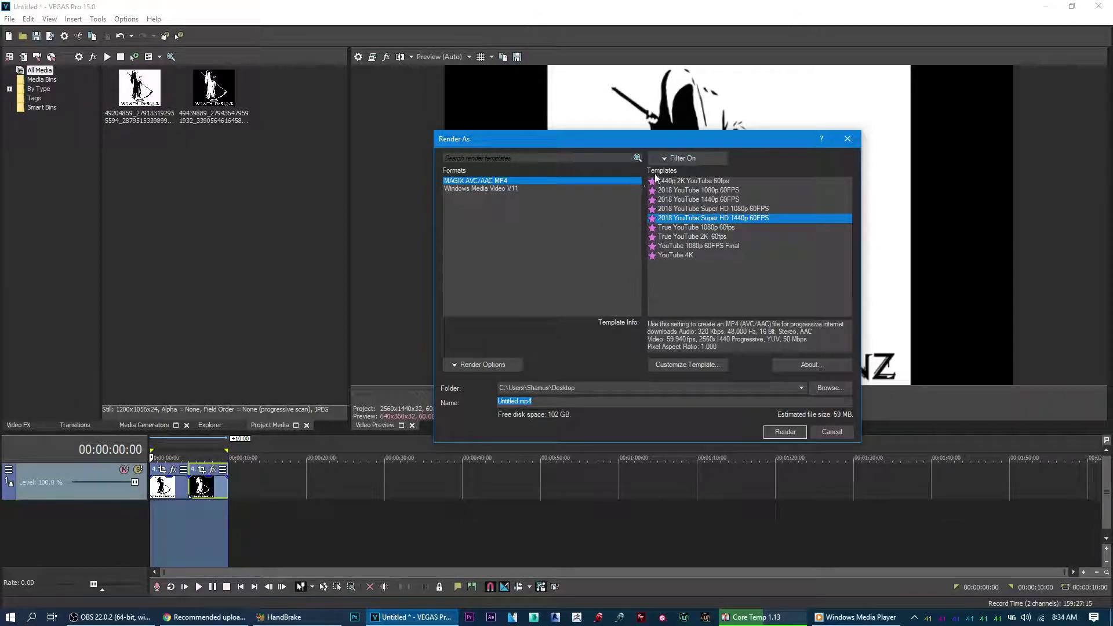
Step: Turn off the favorites-only filter so that all render formats and templates are listed
click(670, 161)
click(670, 174)
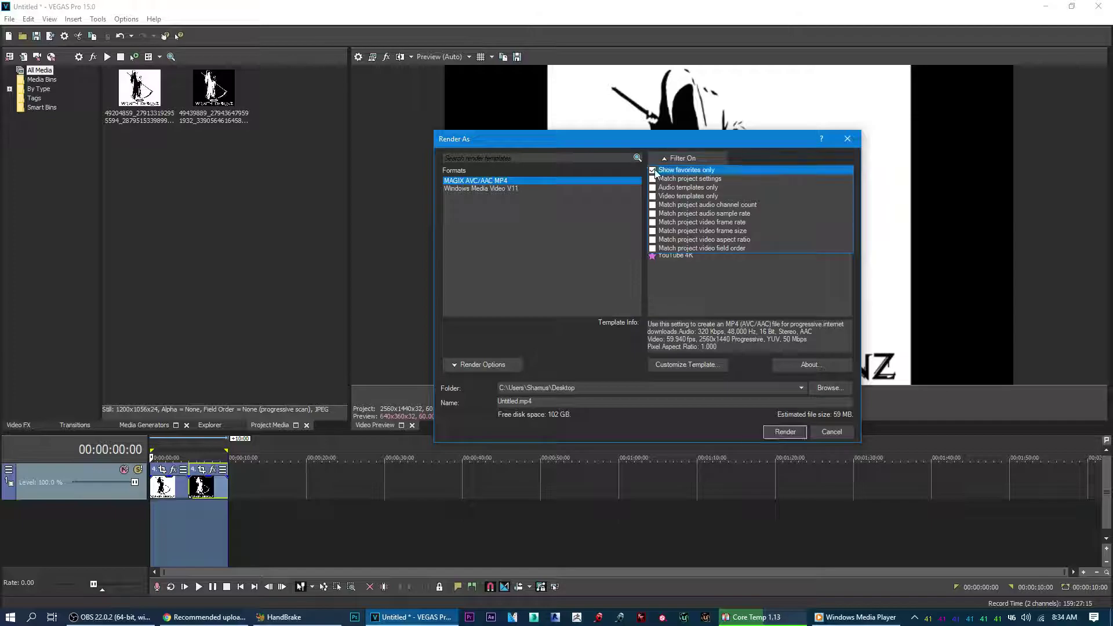
click(589, 363)
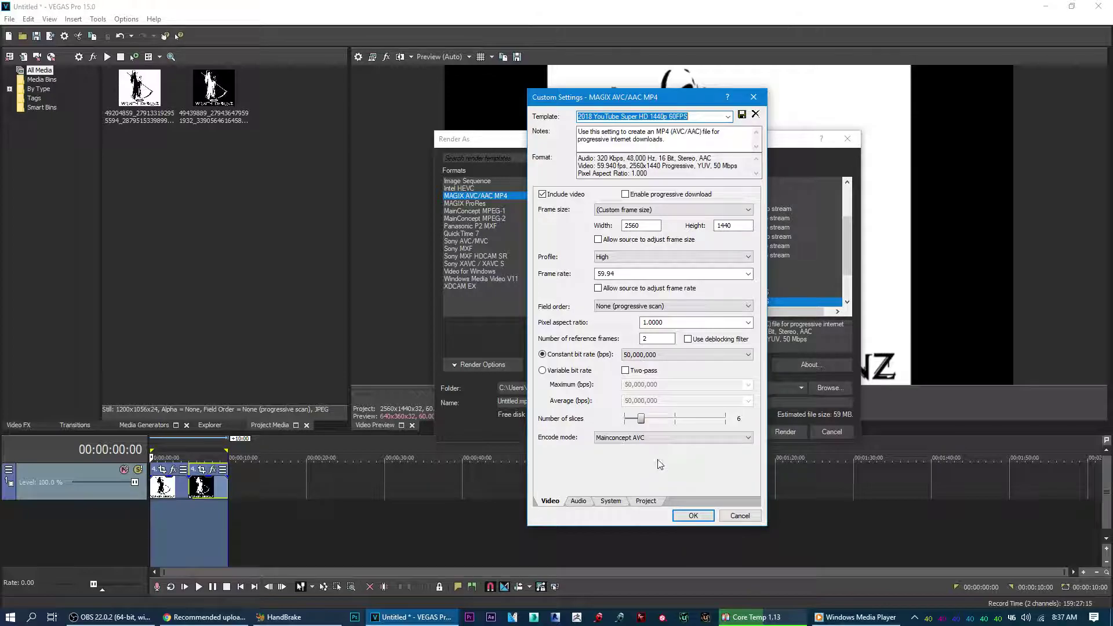
Step: Examine the audio, system and project settings of the 2018 YouTube Super HD 1440p 60FPS template, and close them without changes
click(580, 502)
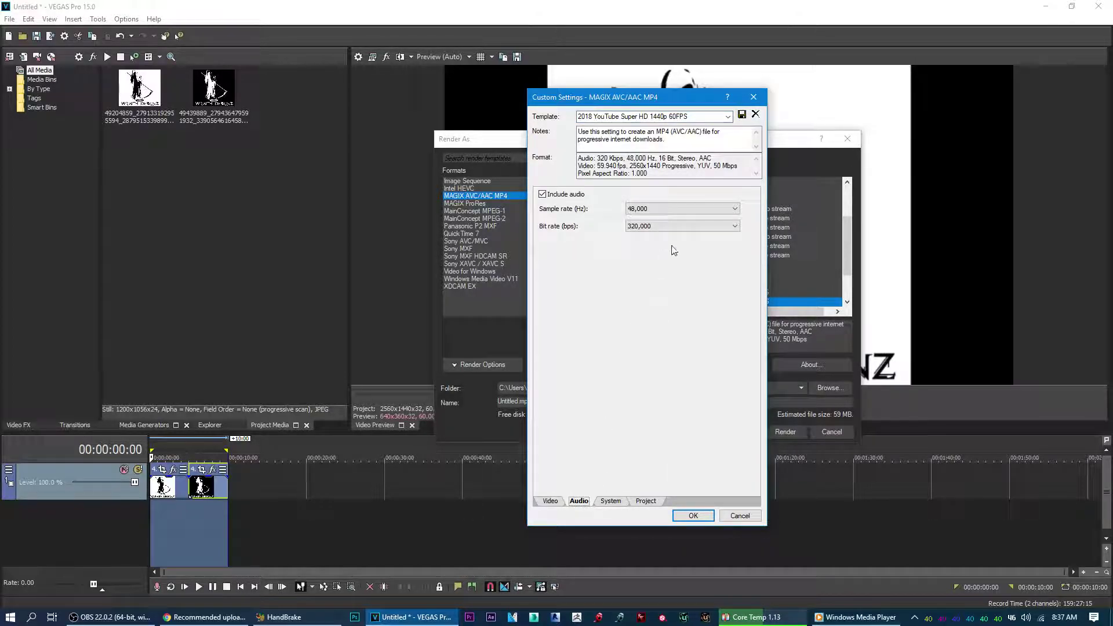
click(662, 210)
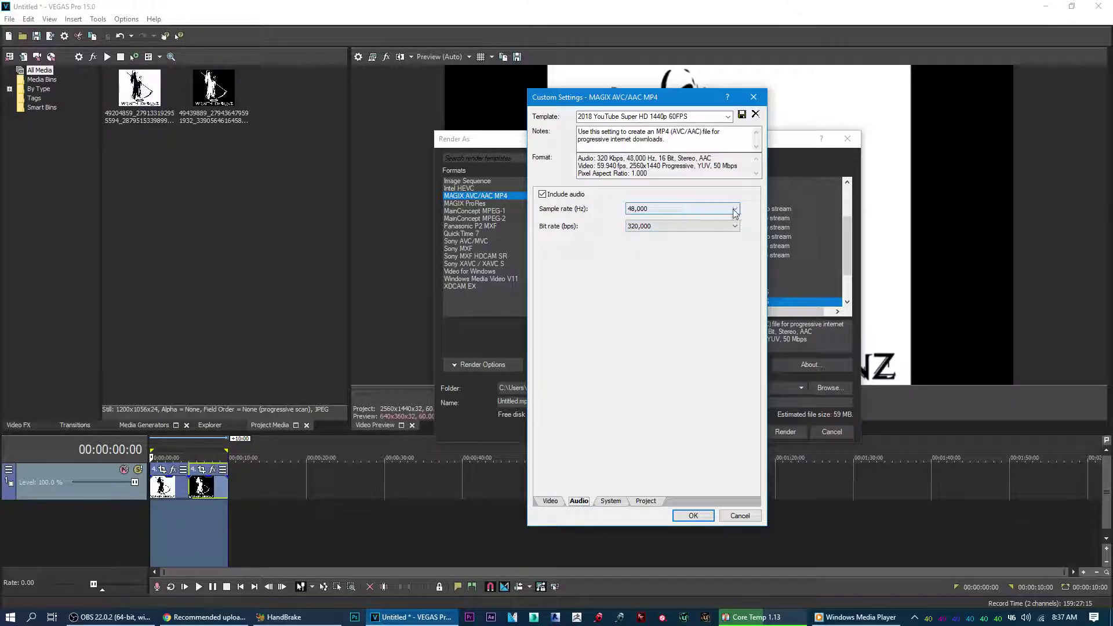
click(614, 502)
click(578, 503)
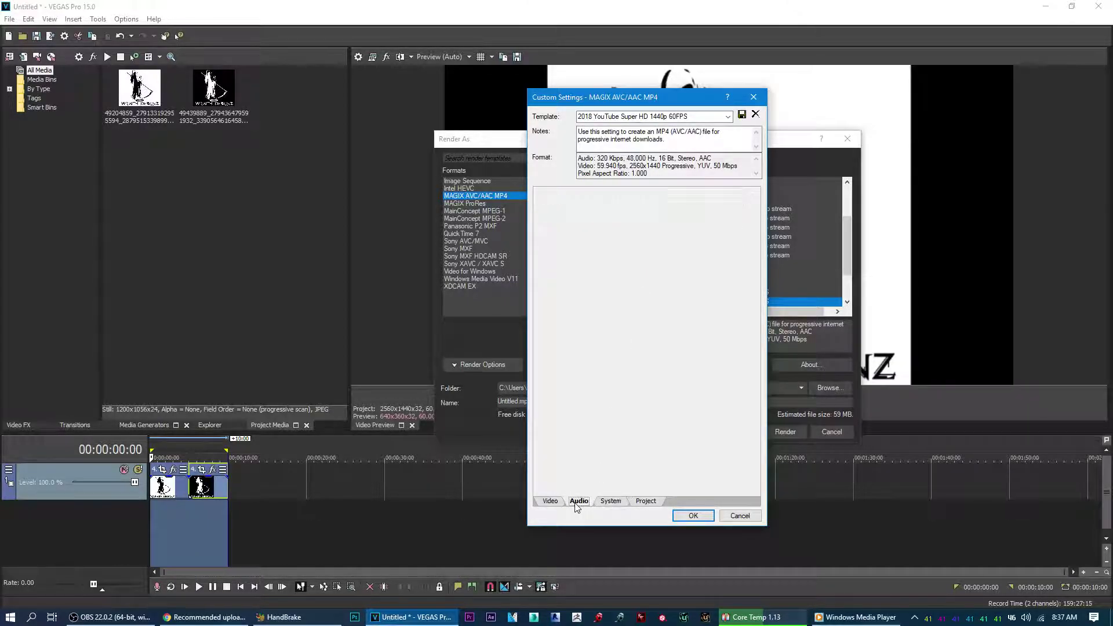
click(603, 503)
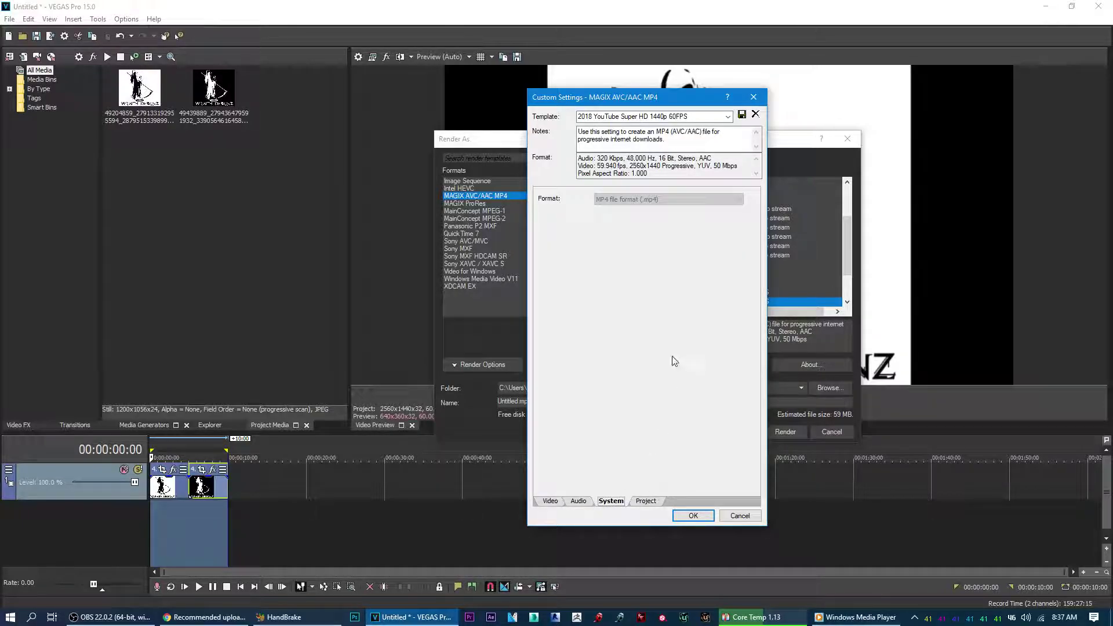
click(646, 501)
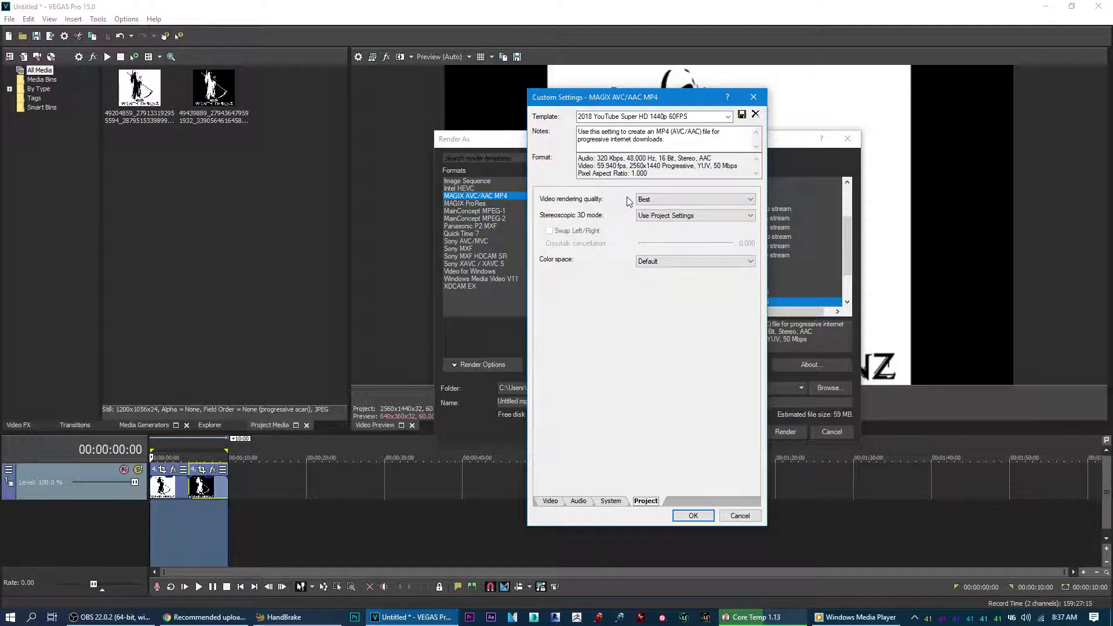
click(682, 199)
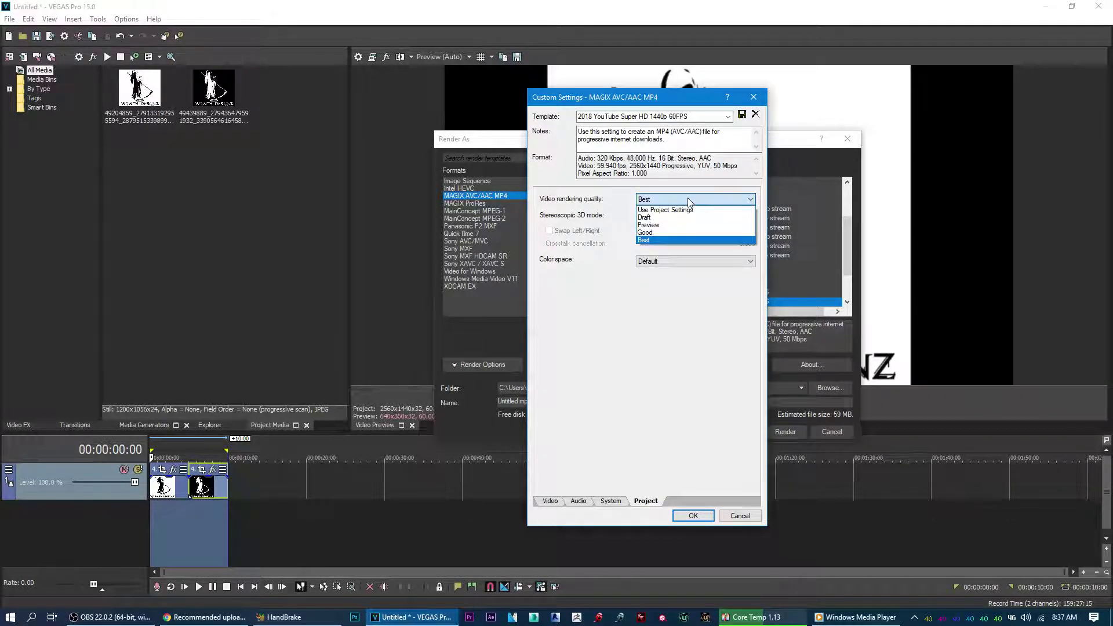
click(622, 199)
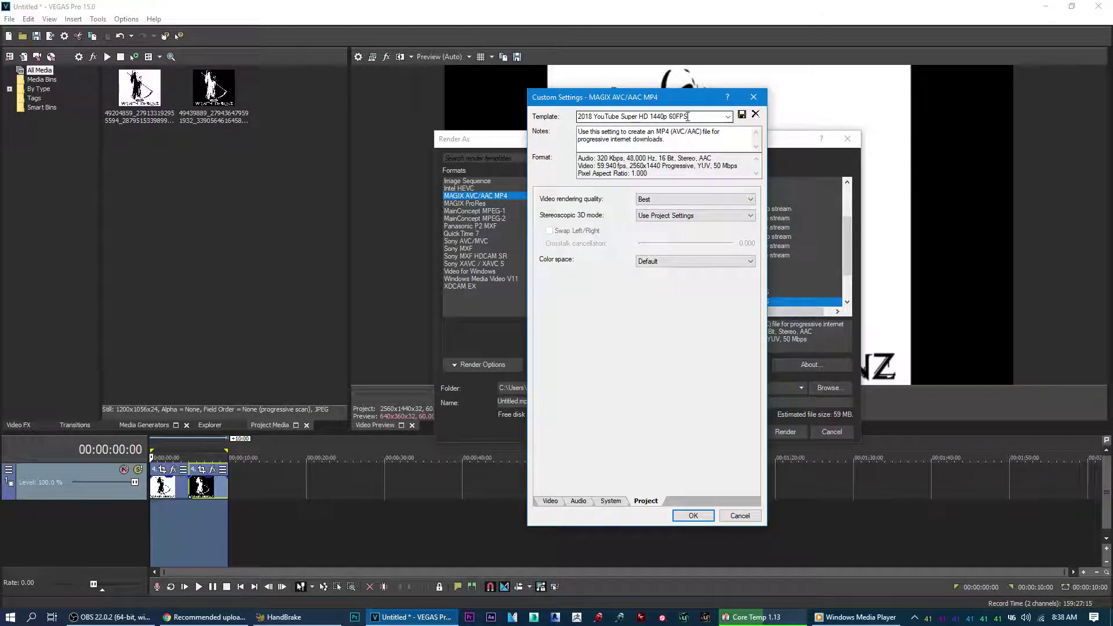
click(740, 516)
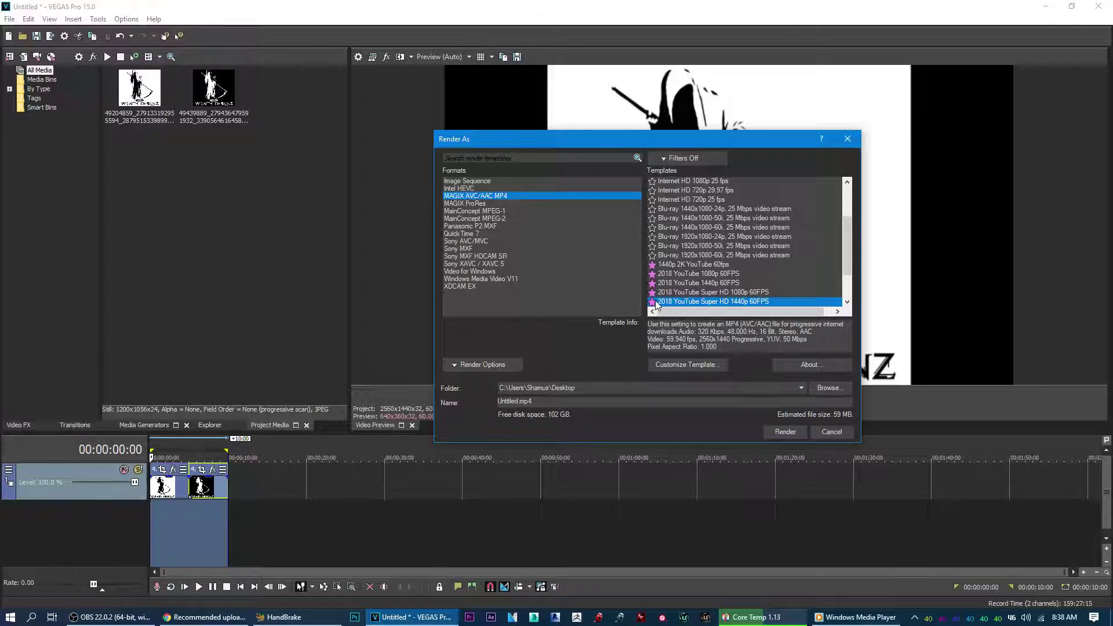
Step: Limit the render template list to favorites only
click(666, 157)
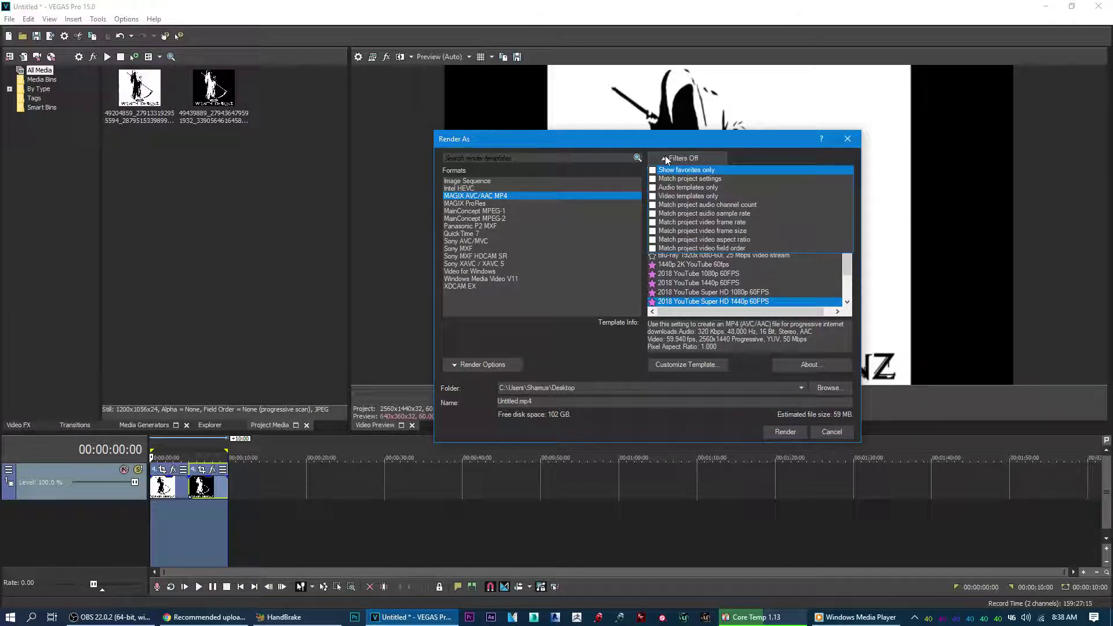
click(652, 170)
click(694, 308)
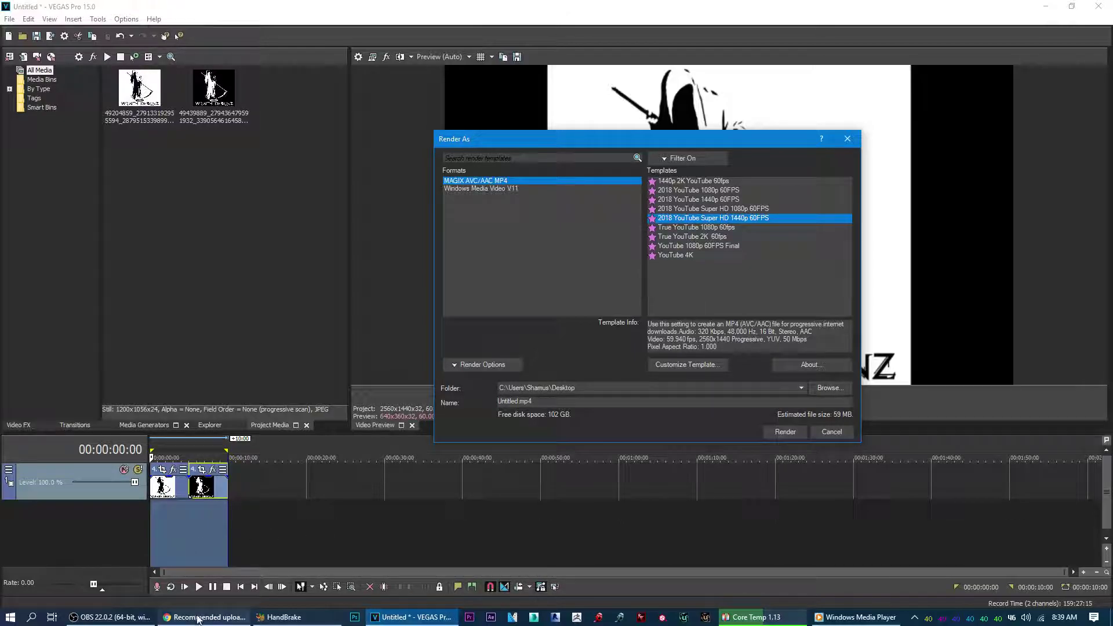
Step: Switch to YouTube Help in Chrome and expand the recommended container, audio codec, video codec and frame rate settings
key(alt+Tab)
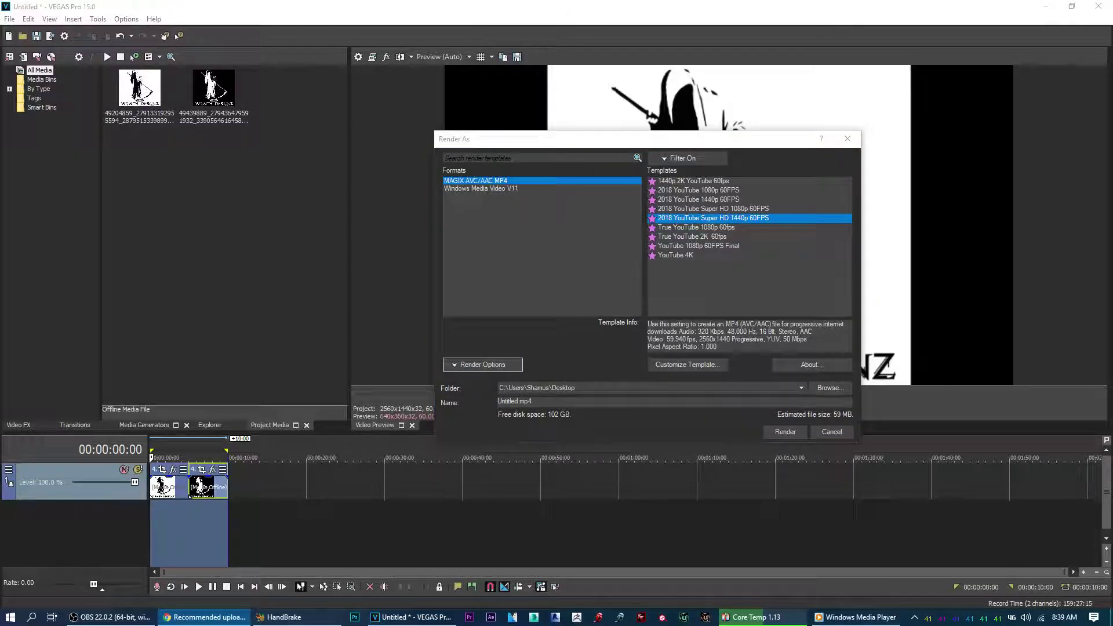
click(832, 432)
key(alt+Tab)
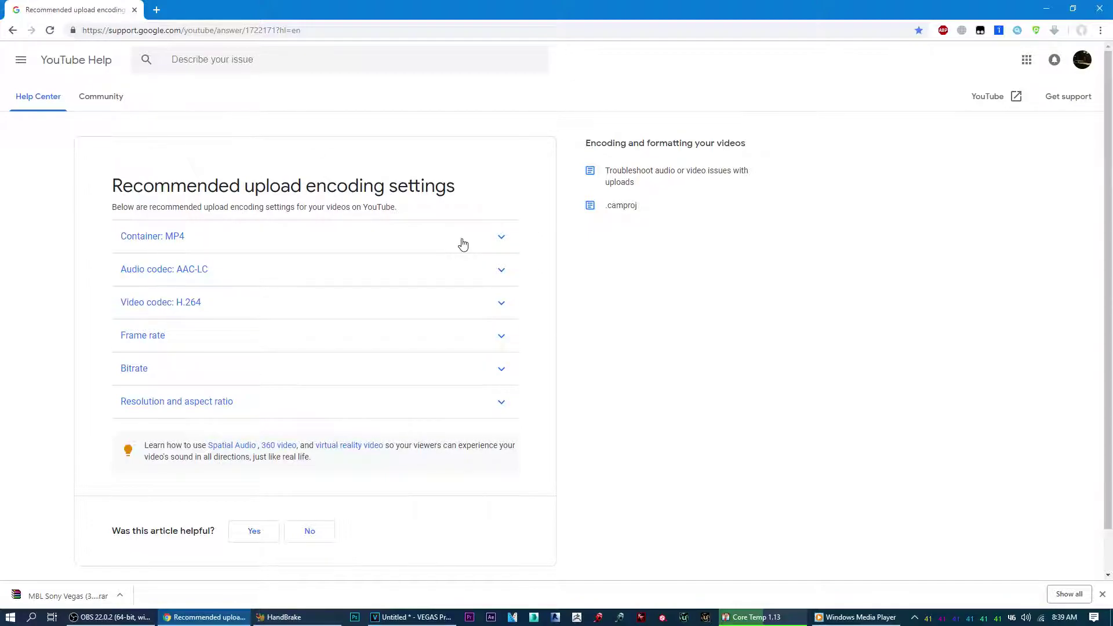
click(502, 242)
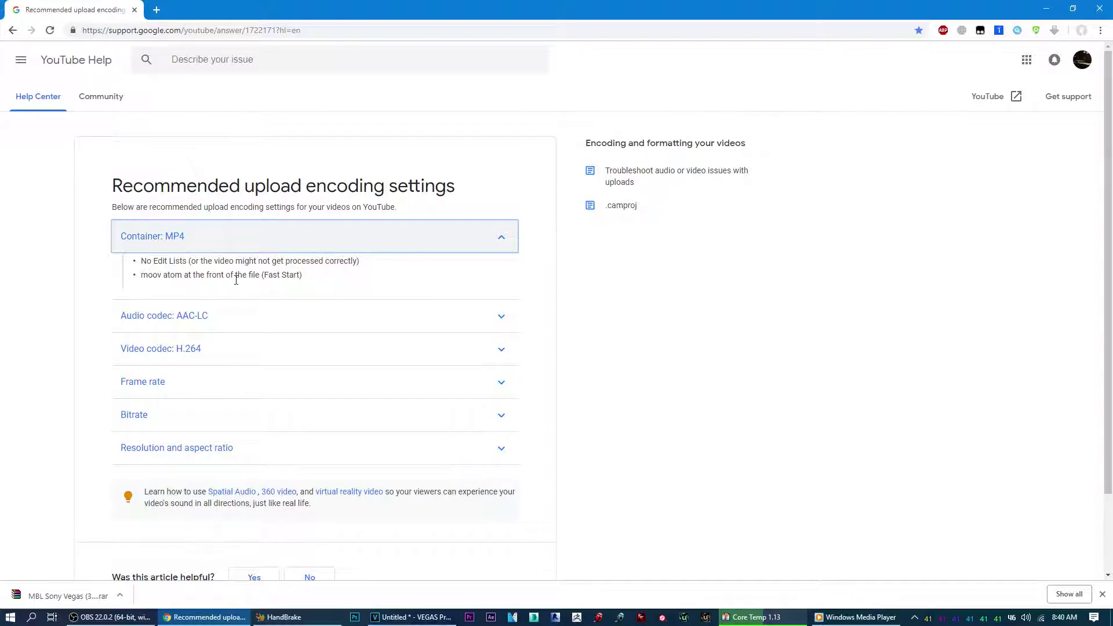
click(499, 319)
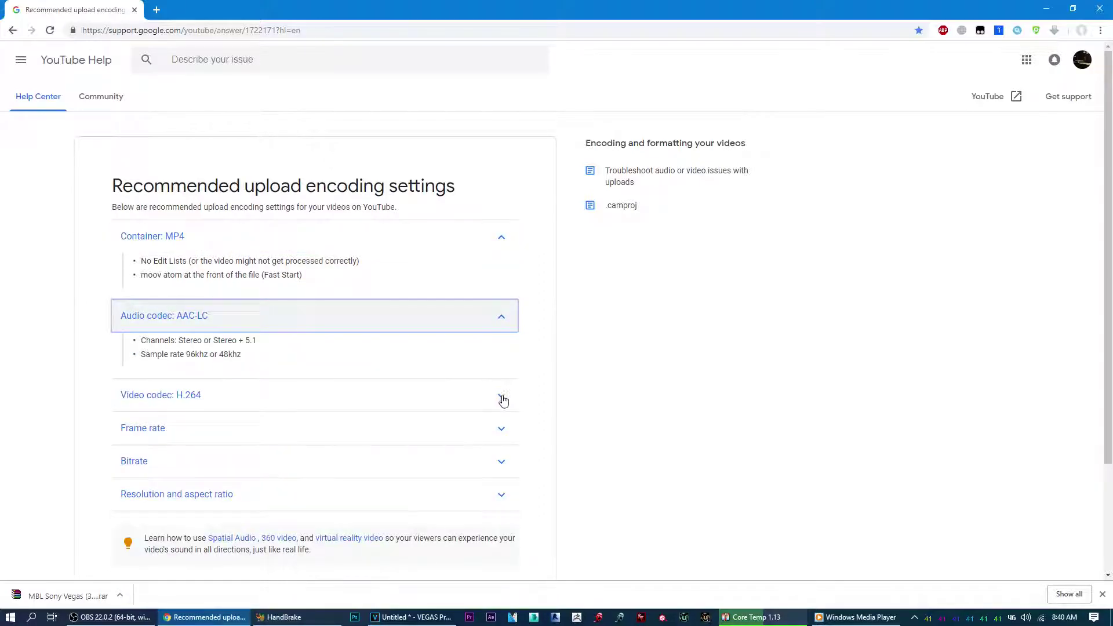
click(502, 398)
click(502, 550)
Step: Expand and read the recommended bitrate tables and the resolution and aspect ratio guidance
scroll(701, 435, down, 5)
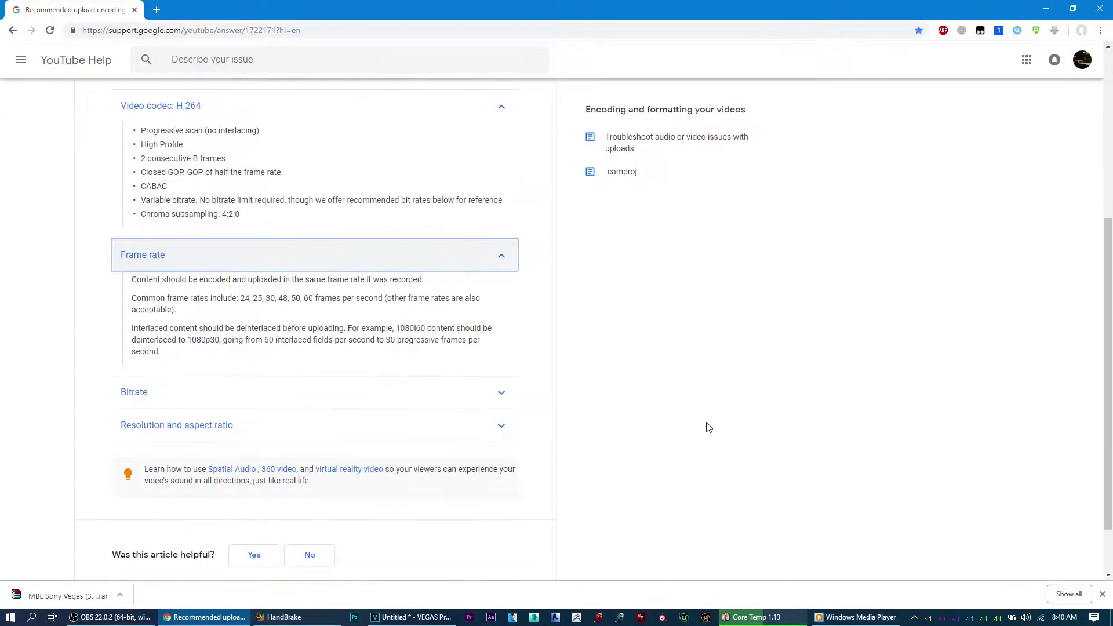
click(502, 393)
scroll(584, 402, down, 5)
scroll(585, 403, down, 4)
click(502, 358)
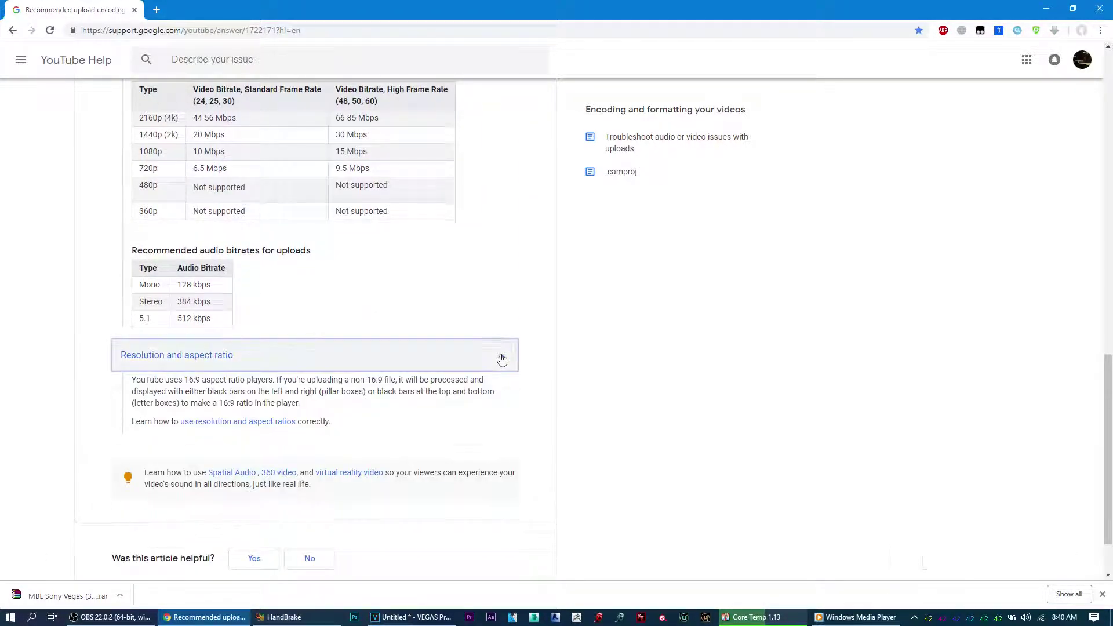
Step: Review YouTube's recommended container, audio codec, video codec and frame rate settings again
scroll(502, 355, up, 20)
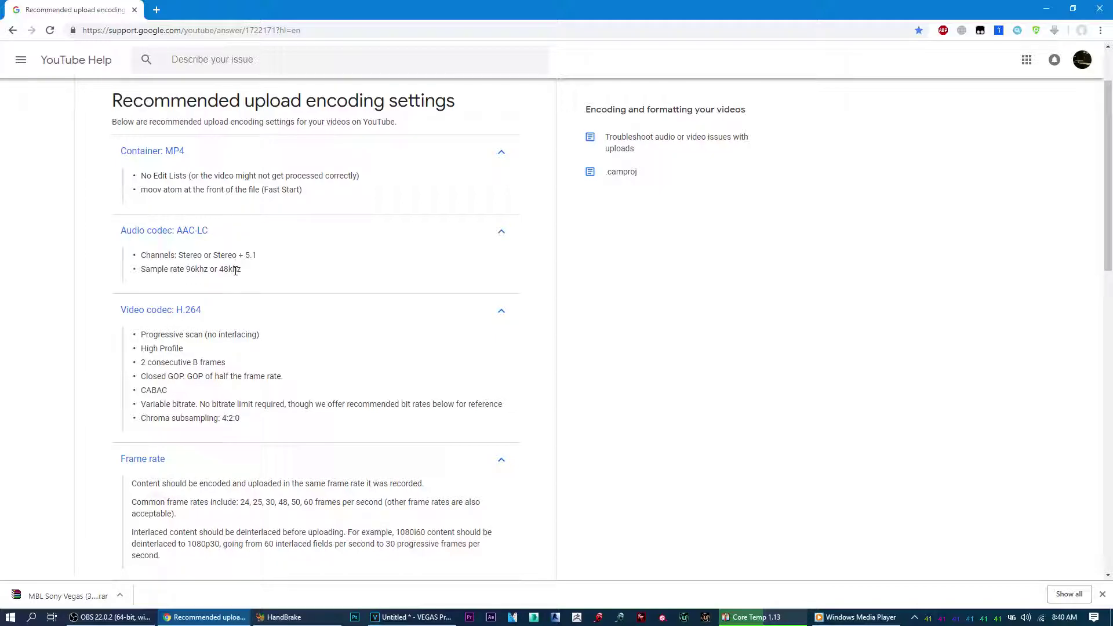
scroll(348, 256, down, 2)
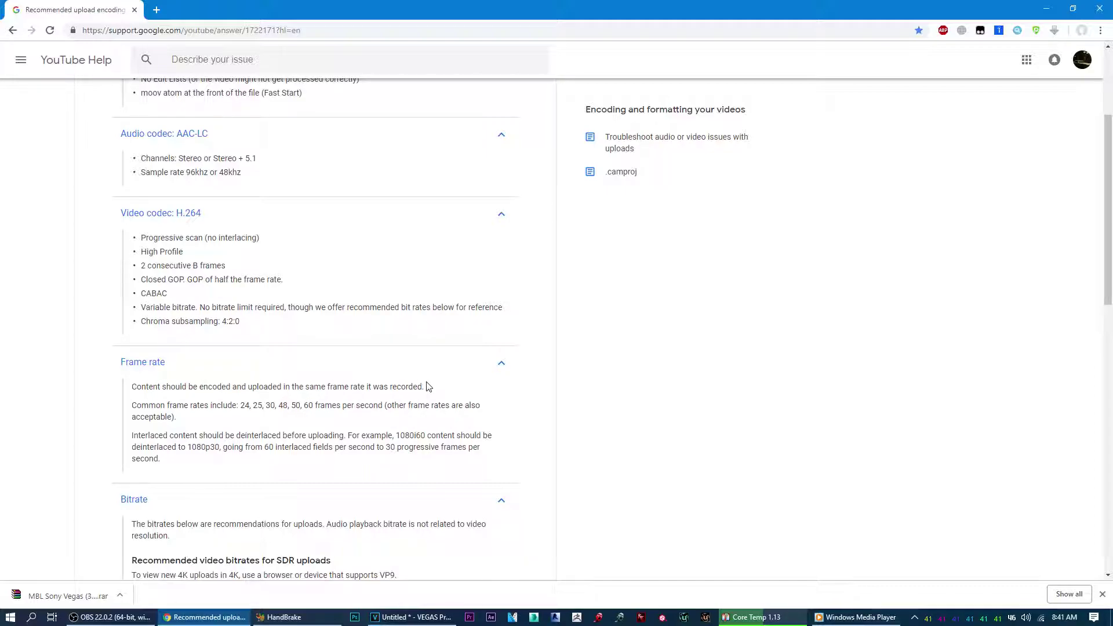
scroll(294, 308, down, 2)
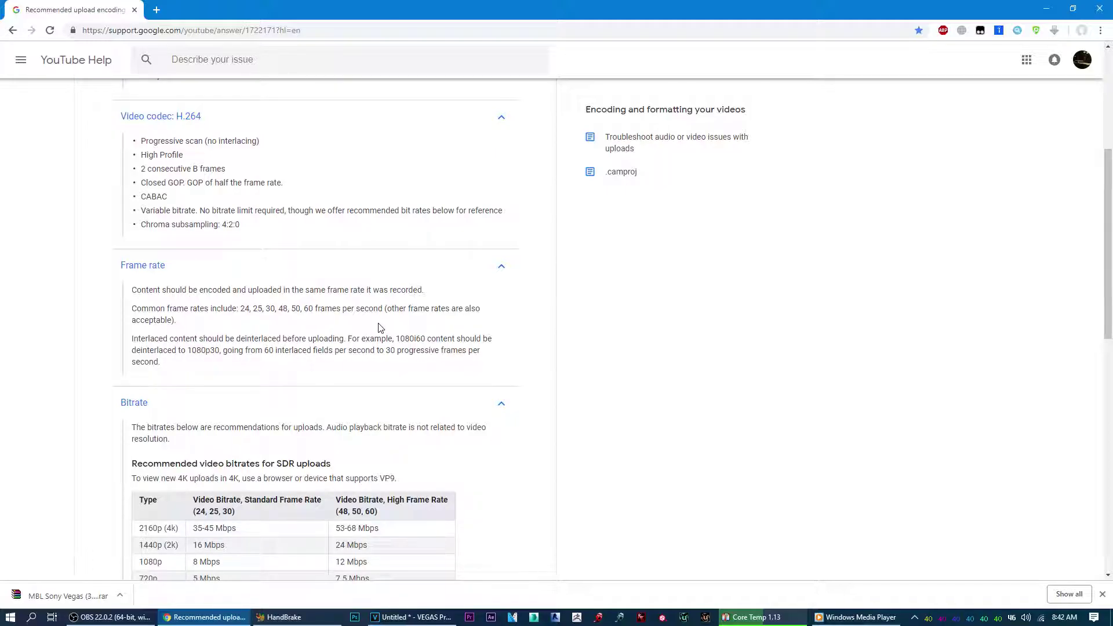
Step: Compare the recommended SDR, HDR and audio bitrate tables, read the aspect ratio guidance, and return to the codec recommendations
scroll(288, 404, down, 2)
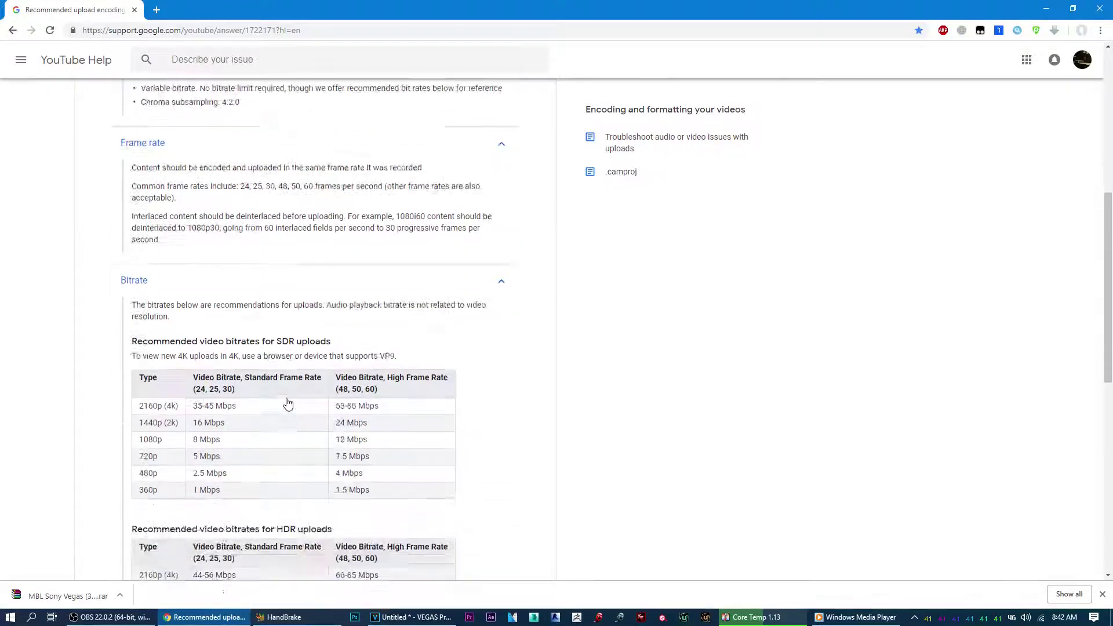
scroll(288, 404, down, 2)
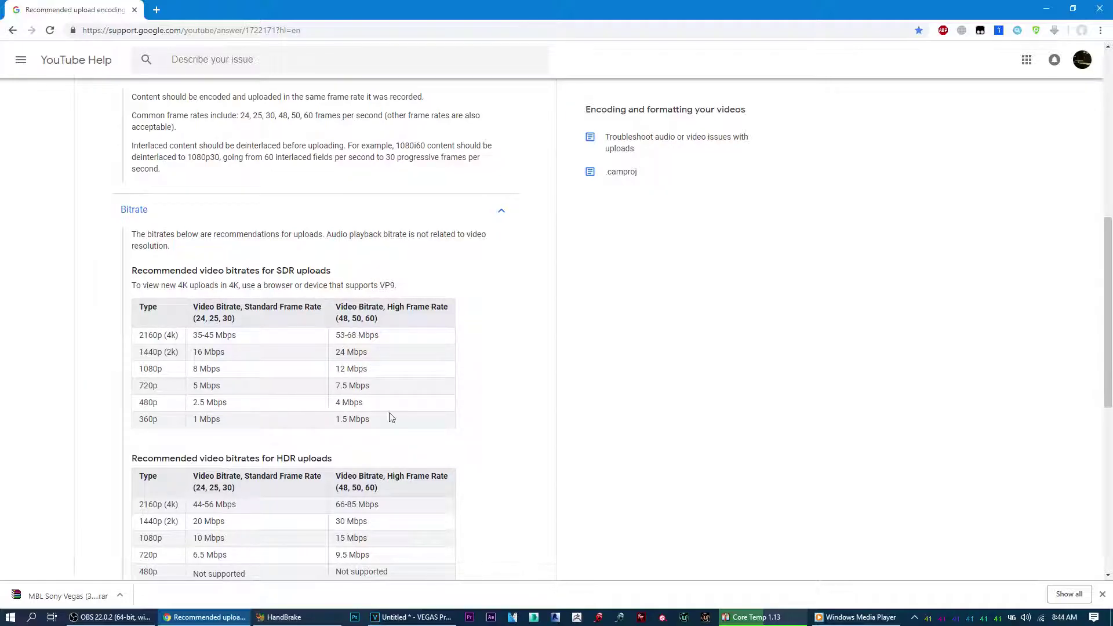
scroll(507, 369, down, 3)
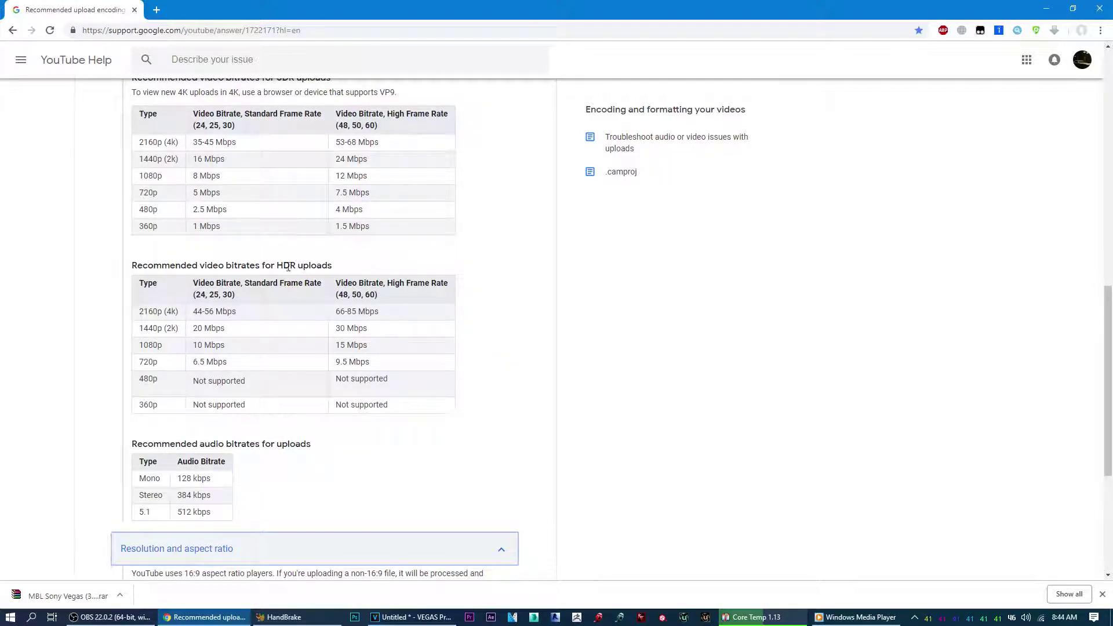
scroll(409, 273, up, 2)
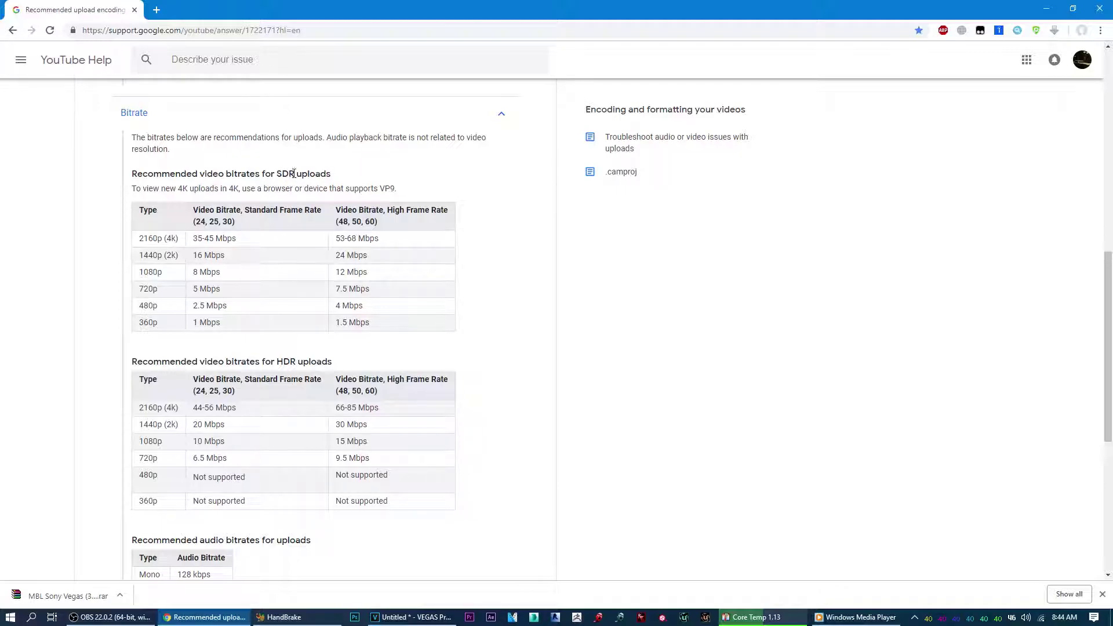
scroll(307, 339, down, 2)
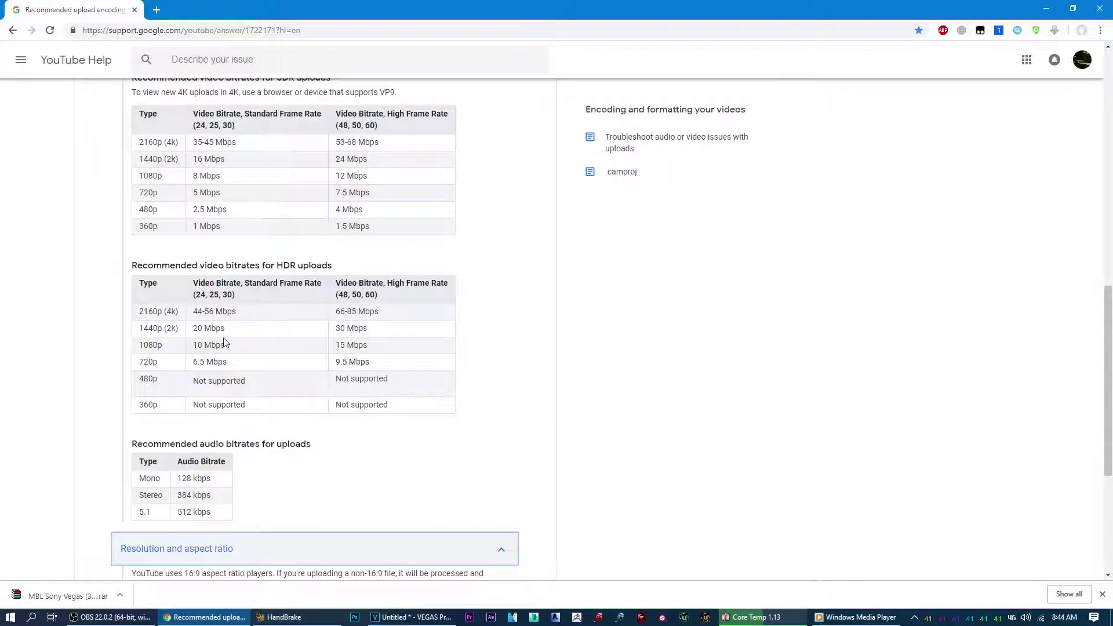
scroll(260, 400, down, 2)
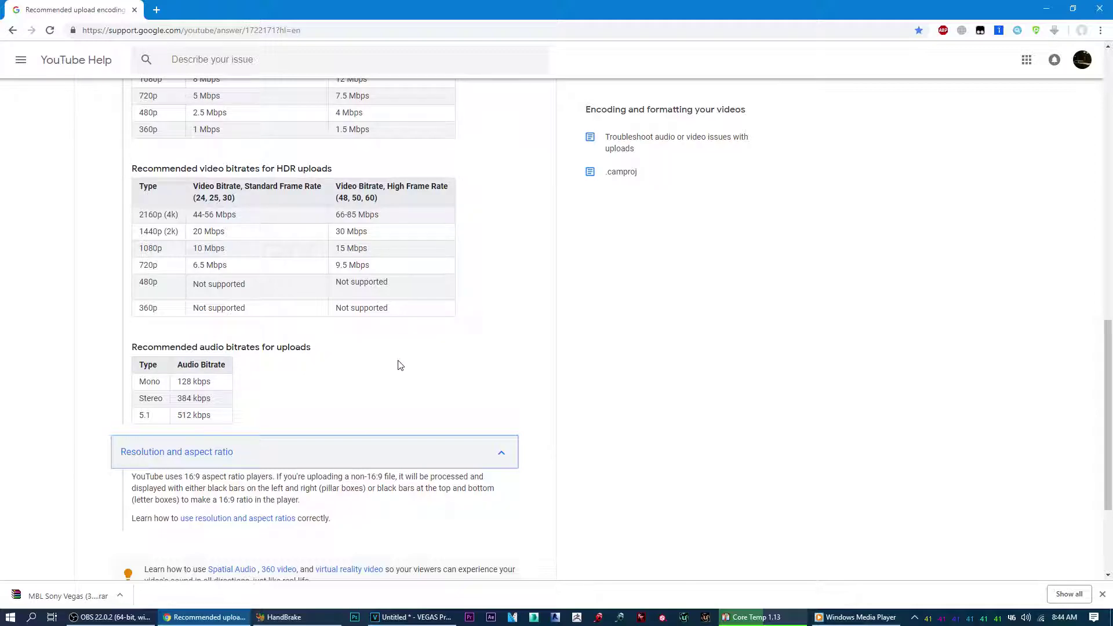
scroll(404, 364, down, 1)
scroll(405, 365, down, 2)
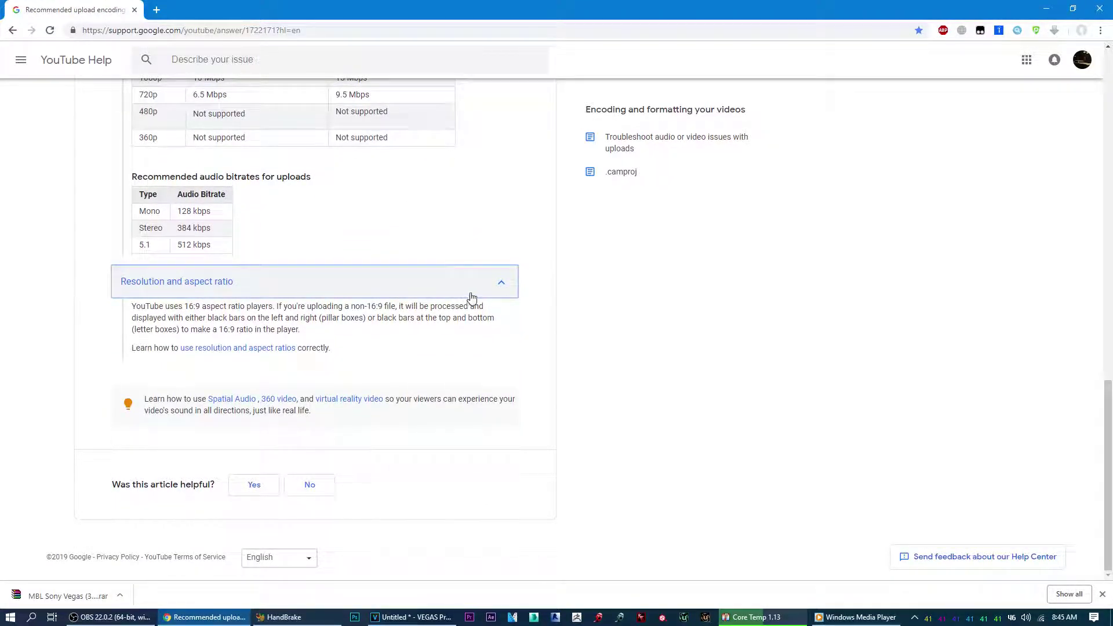
scroll(444, 340, up, 15)
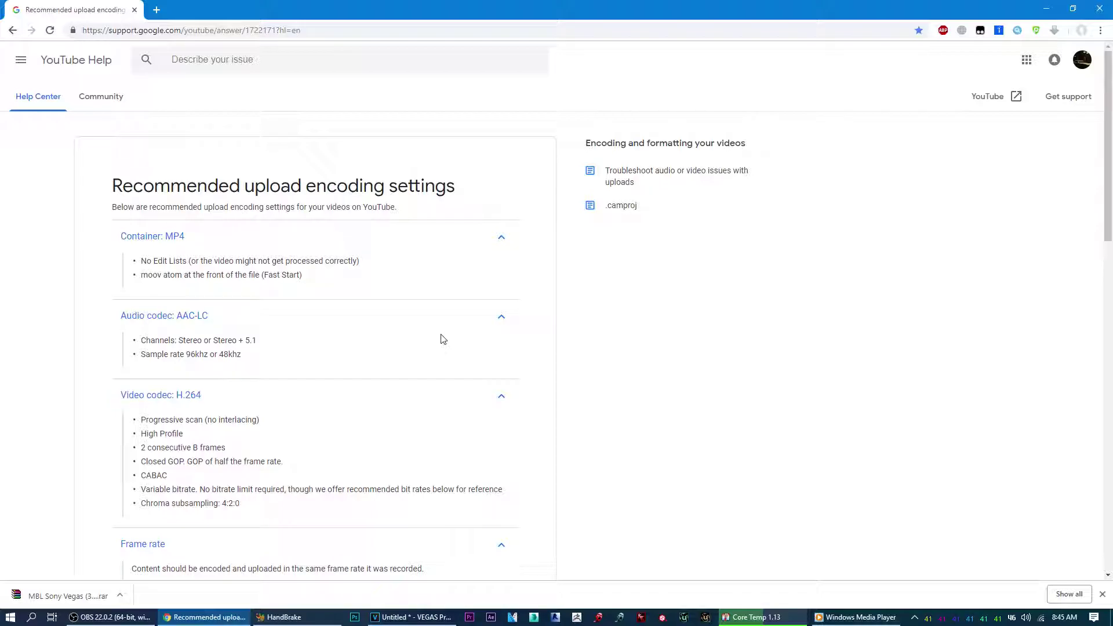
scroll(290, 342, down, 2)
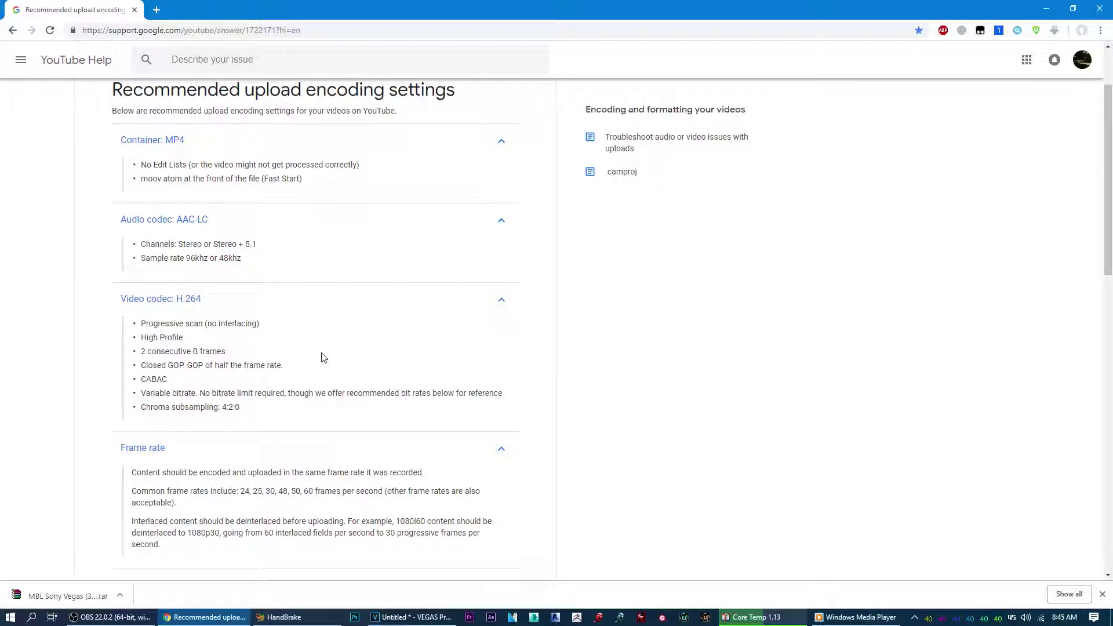
Step: Switch to HandBrake and apply the custom preset BEST 1440p 60Fps Settings 2019
click(327, 620)
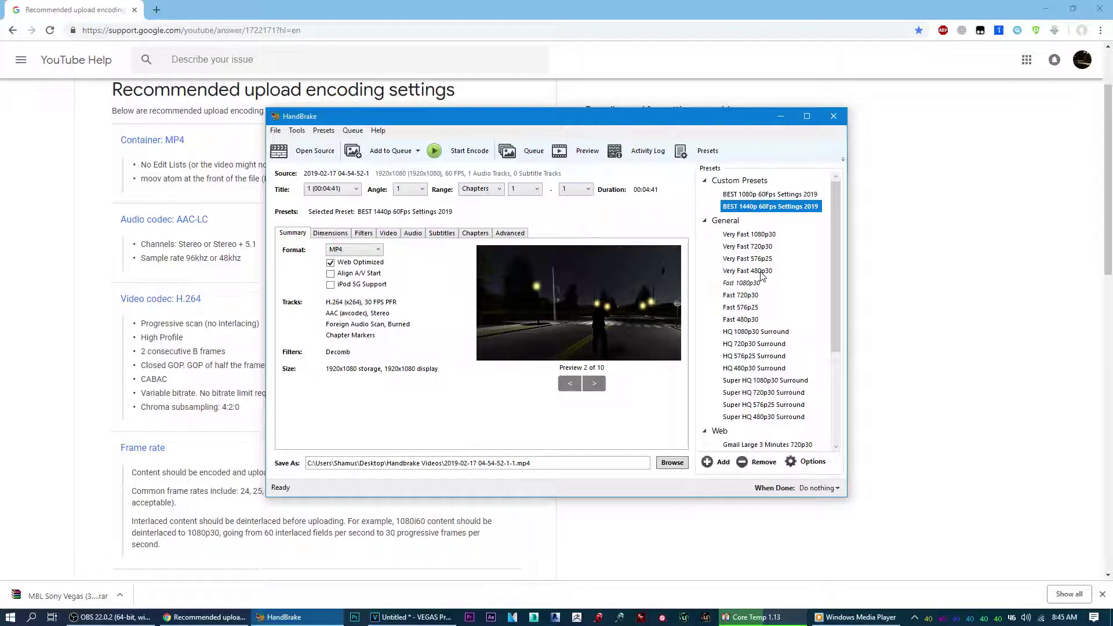
click(746, 195)
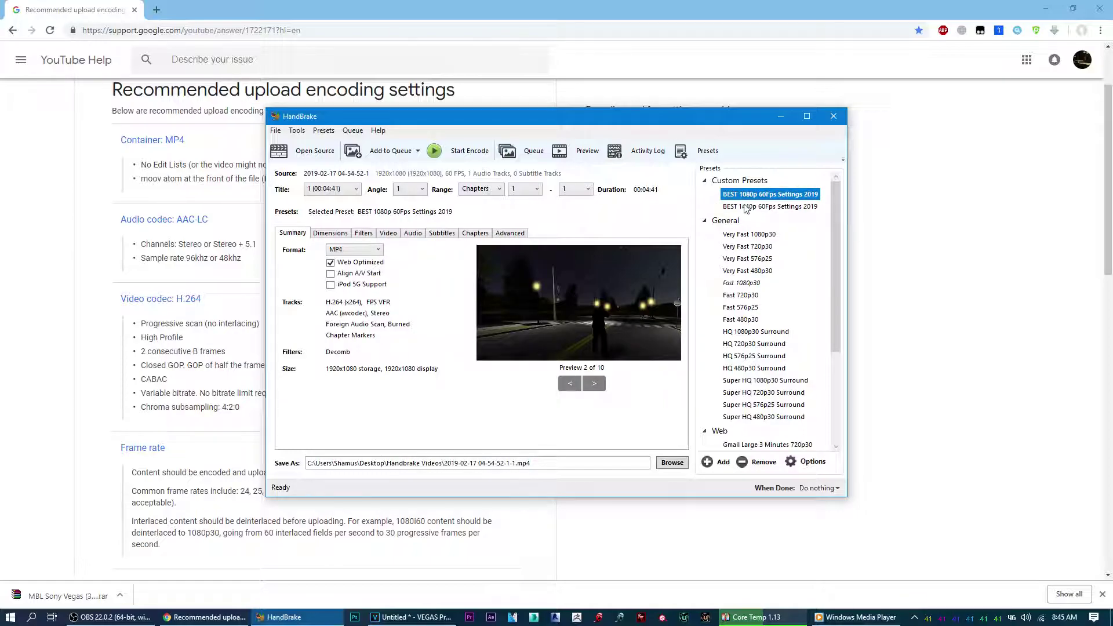
click(746, 207)
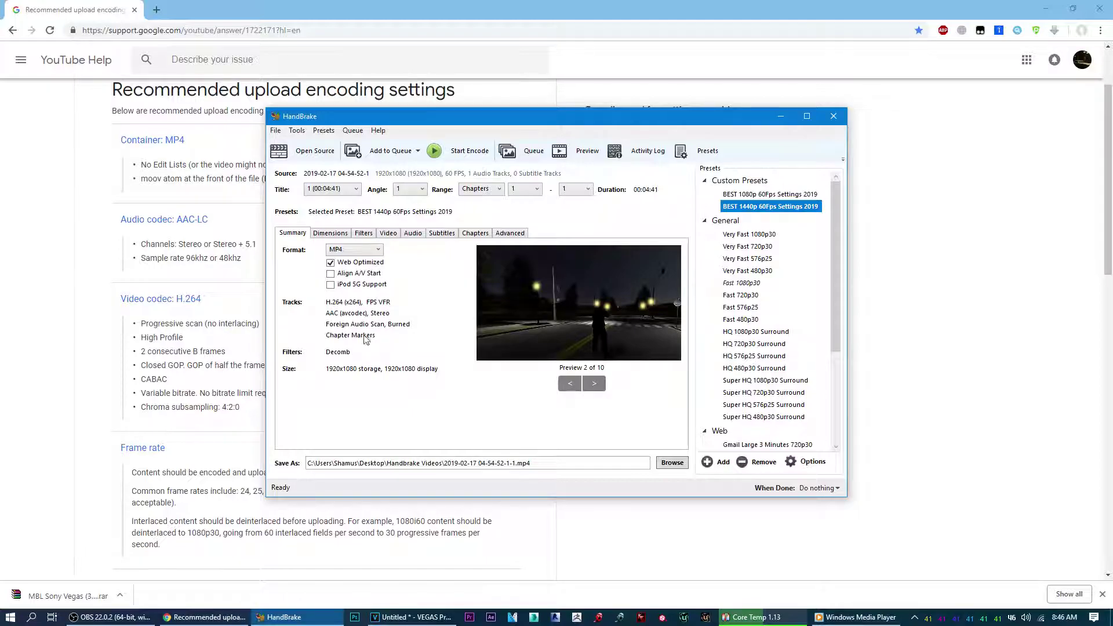
Step: Try to set the output width to 2560 in the dimension settings, keeping the cropping automatic
click(331, 233)
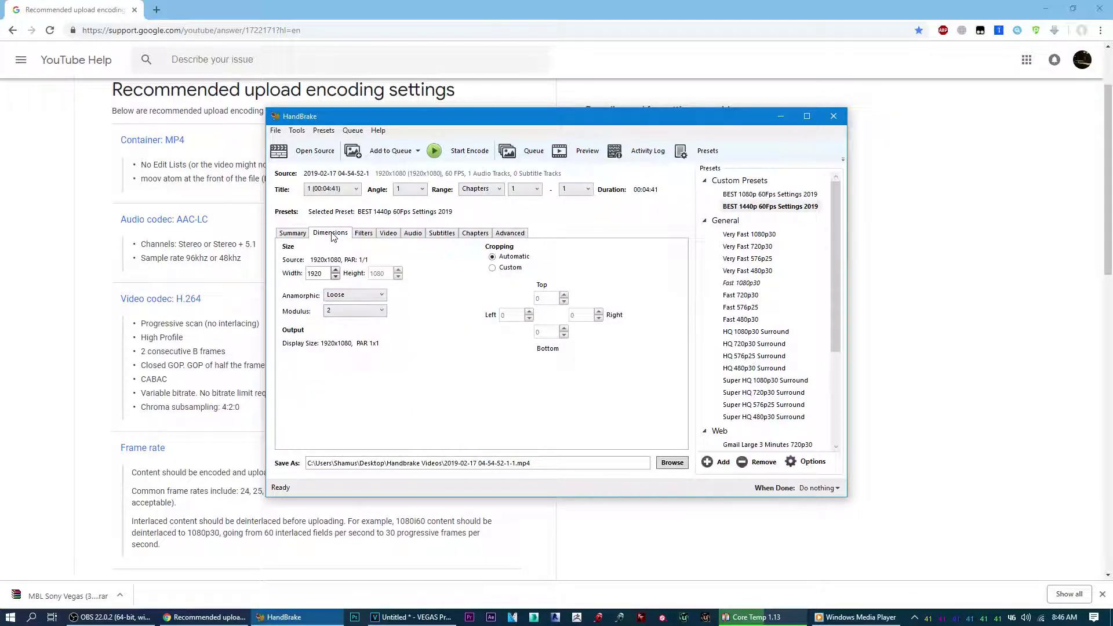
double_click(325, 272)
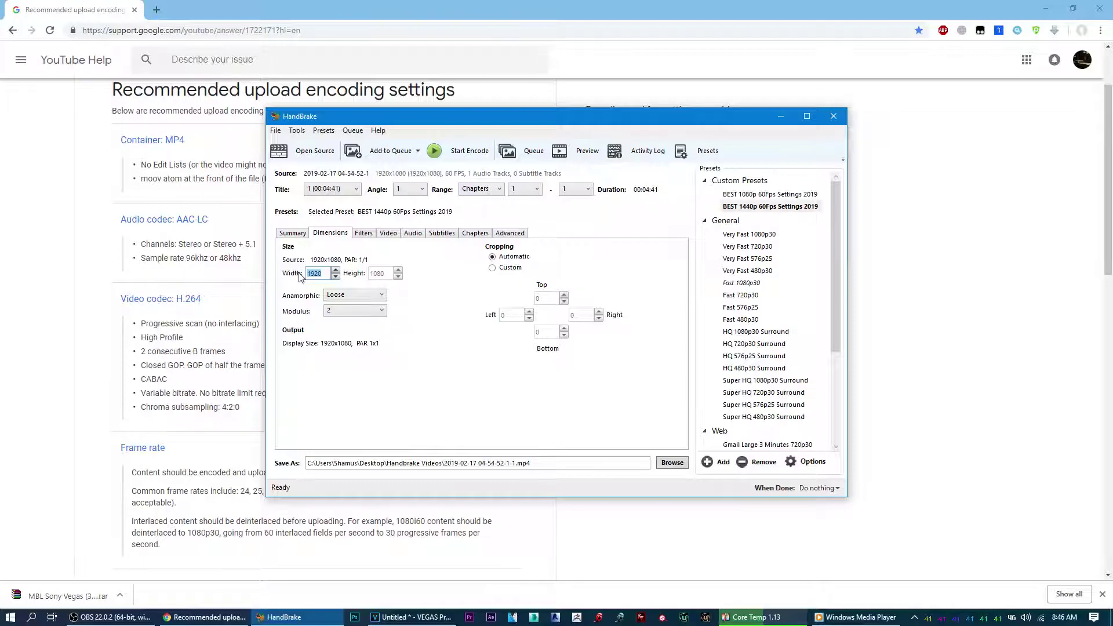
text(2560)
click(493, 269)
click(492, 257)
double_click(328, 275)
click(328, 275)
Step: Examine the preset's filter settings and the available deinterlace options without changing them
click(364, 234)
click(336, 235)
click(364, 233)
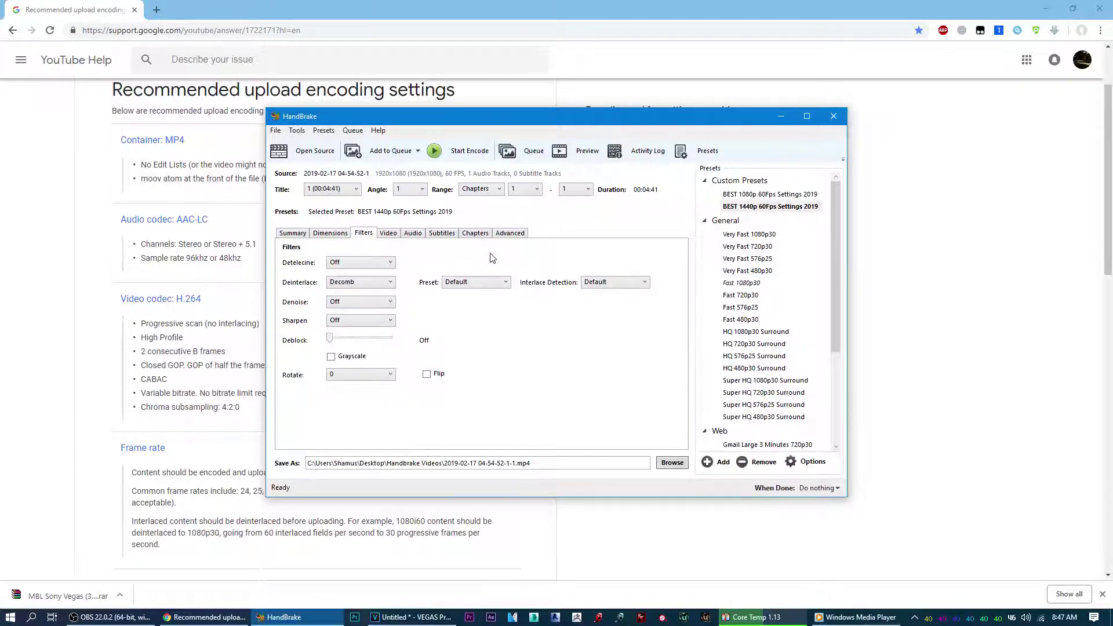
click(381, 283)
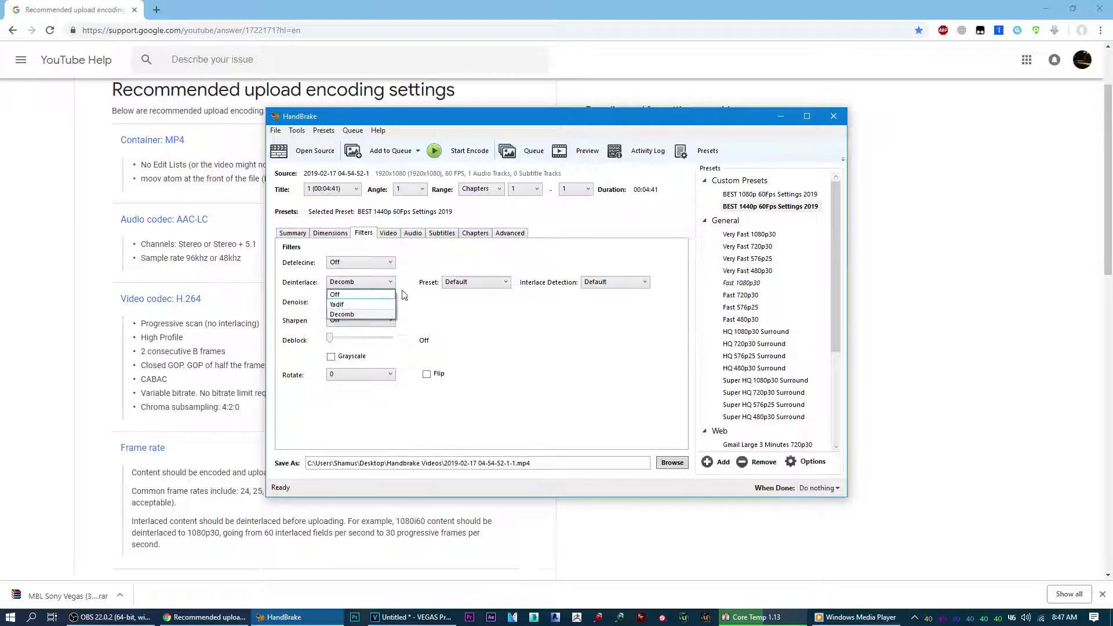
click(420, 261)
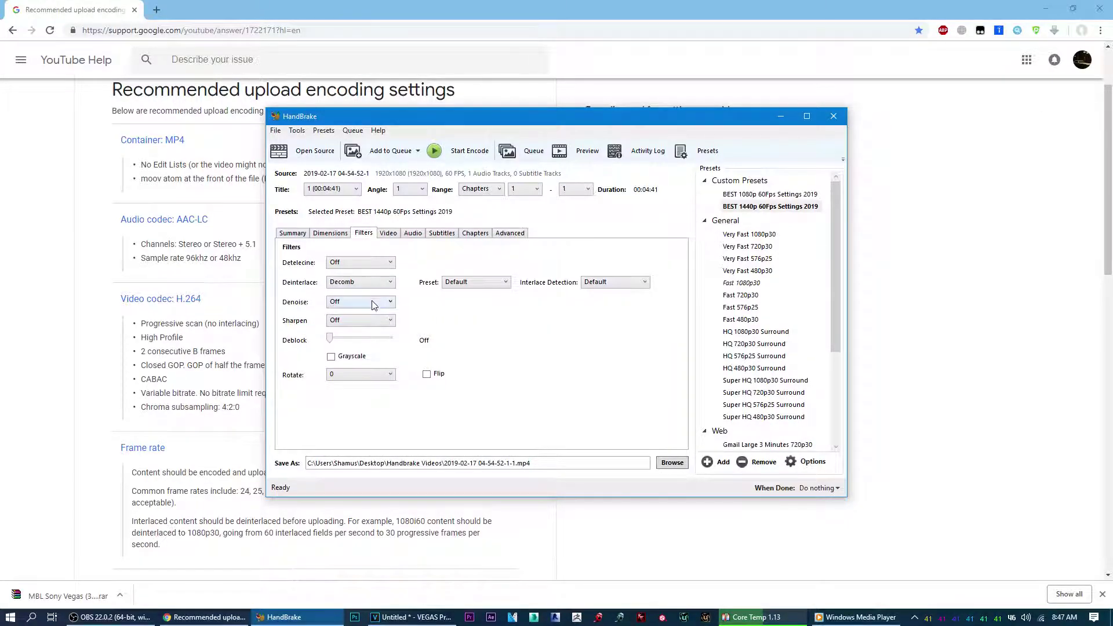
mouse_move(360, 325)
Step: Check the video codec options, keep H.264 (x264), and set the constant quality to RF 20
click(389, 234)
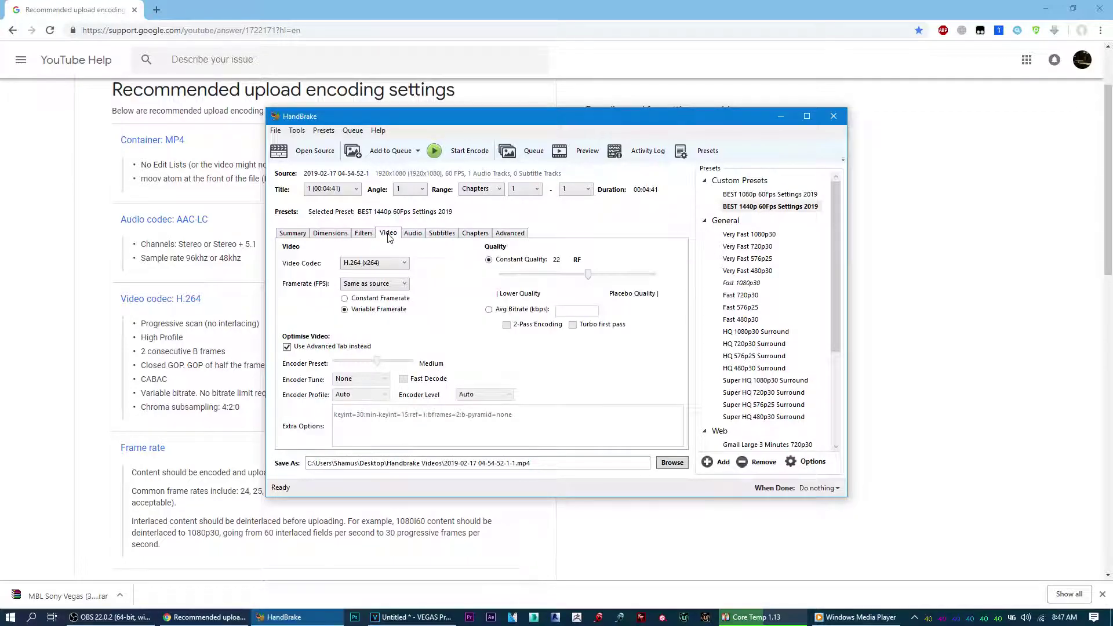
click(405, 263)
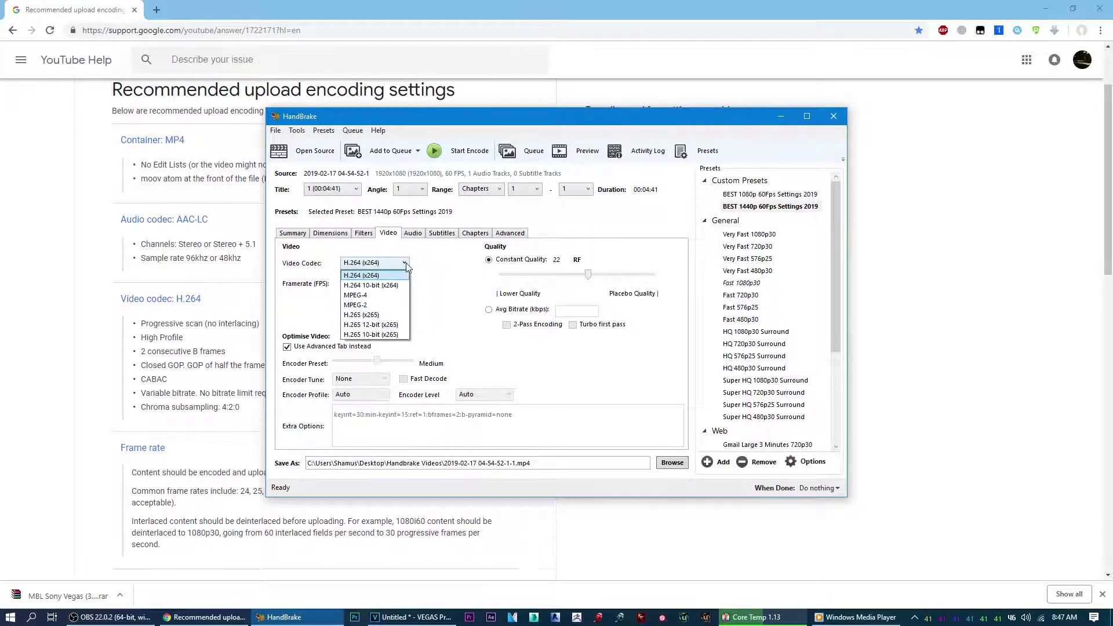
click(453, 268)
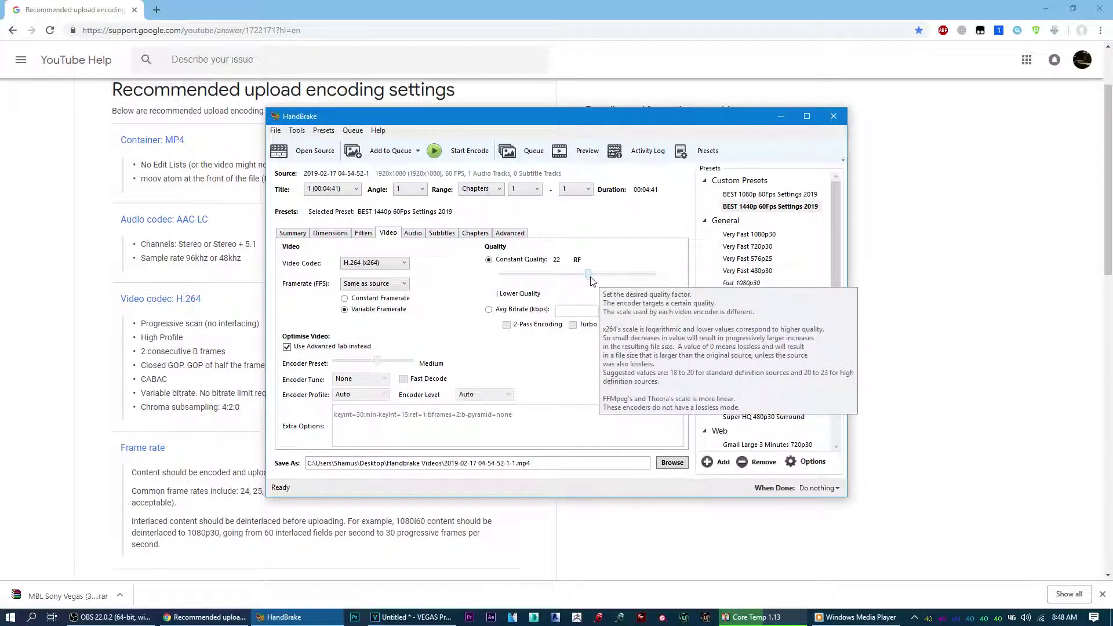
drag(592, 281, 596, 278)
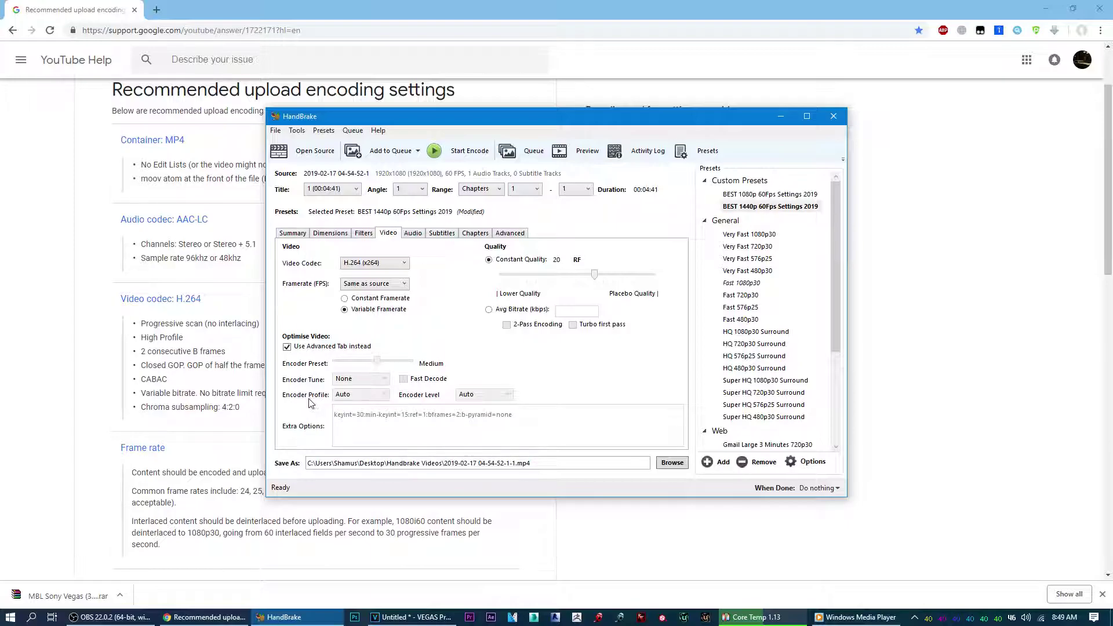
Step: Choose AAC (avcodec) as the codec of the audio track
click(413, 232)
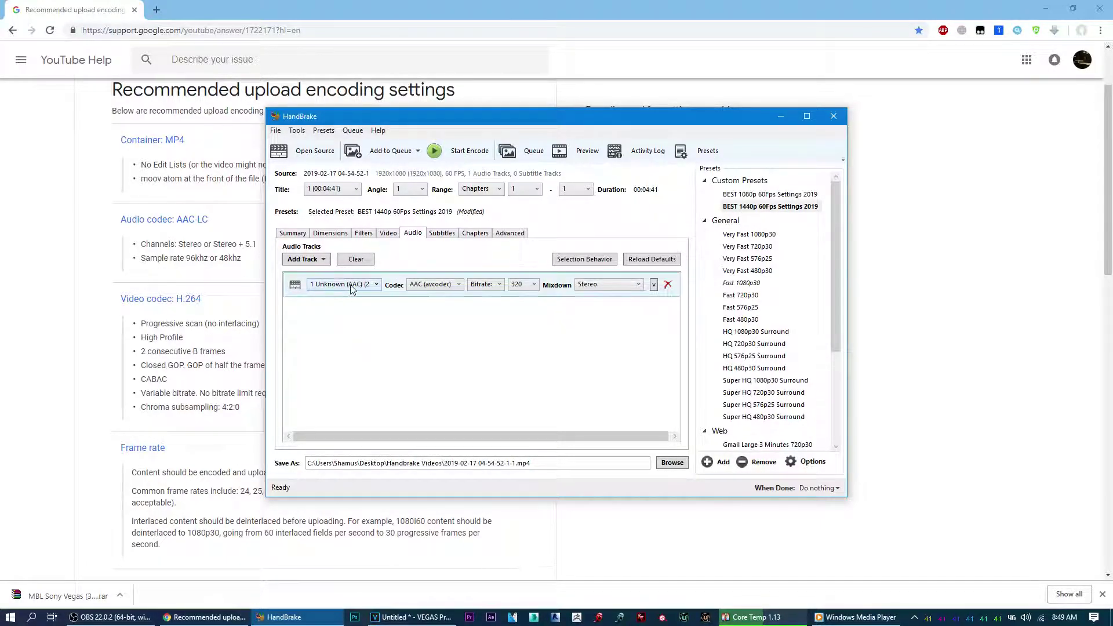
click(446, 288)
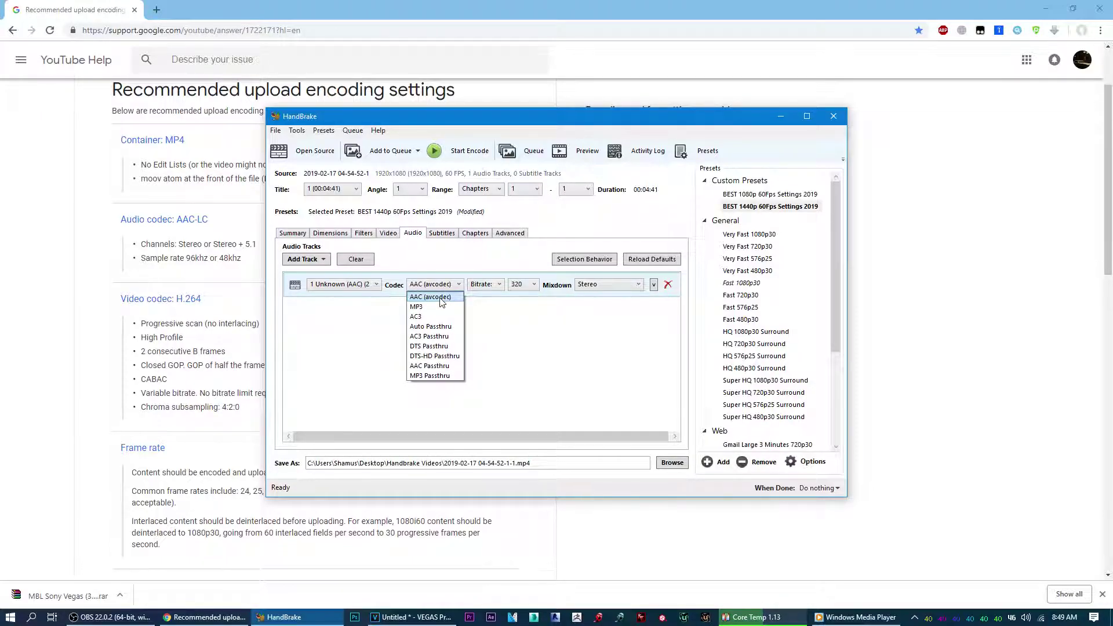
click(441, 298)
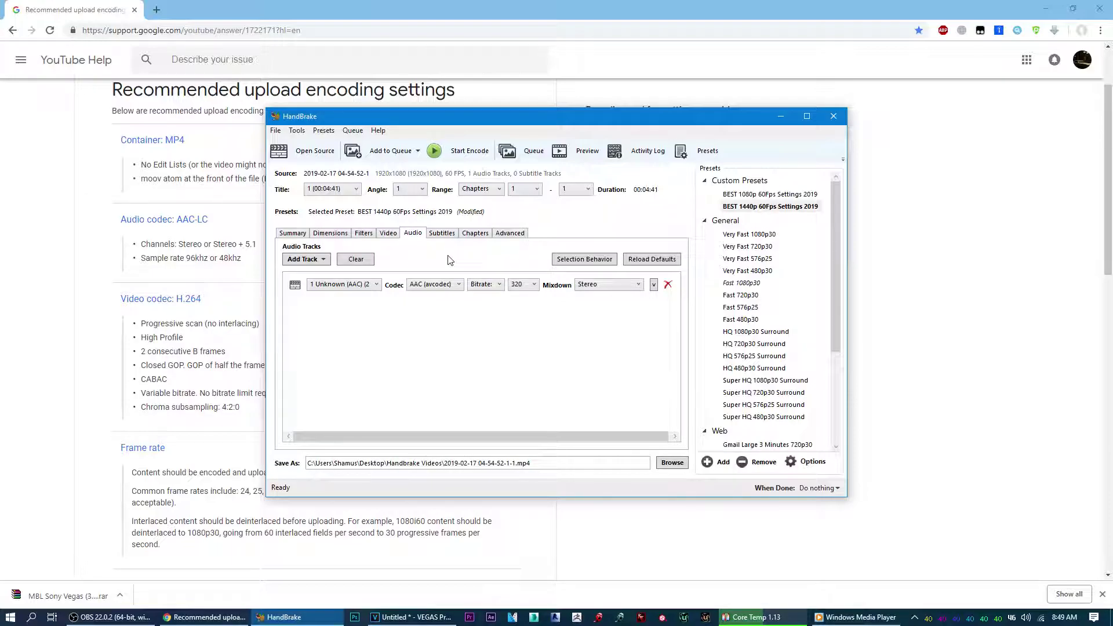
Step: Examine the preset's subtitle, chapter and advanced x264 encoder settings, including reference frames and B-frames
click(441, 238)
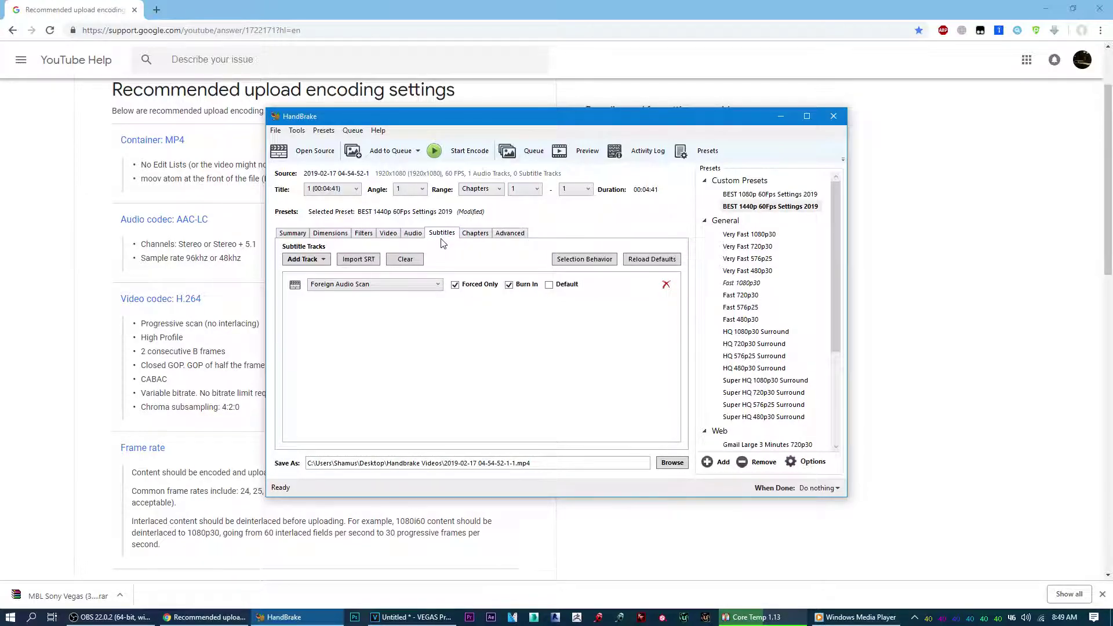
click(479, 237)
click(511, 237)
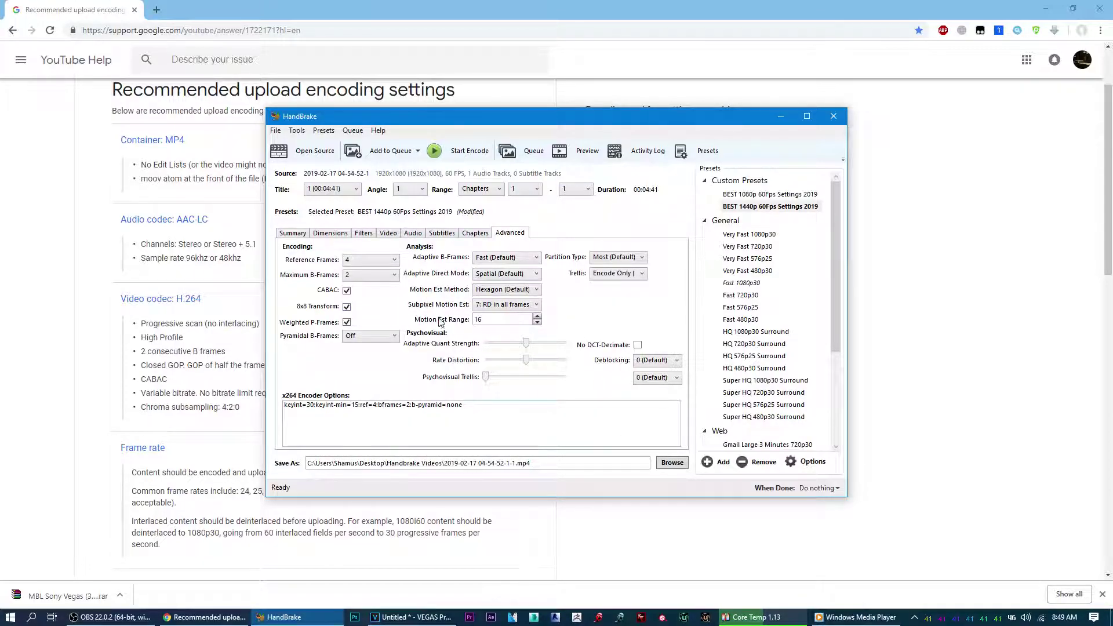
mouse_move(385, 264)
Step: Minimize HandBrake and switch back to the untitled project in VEGAS Pro
mouse_move(423, 622)
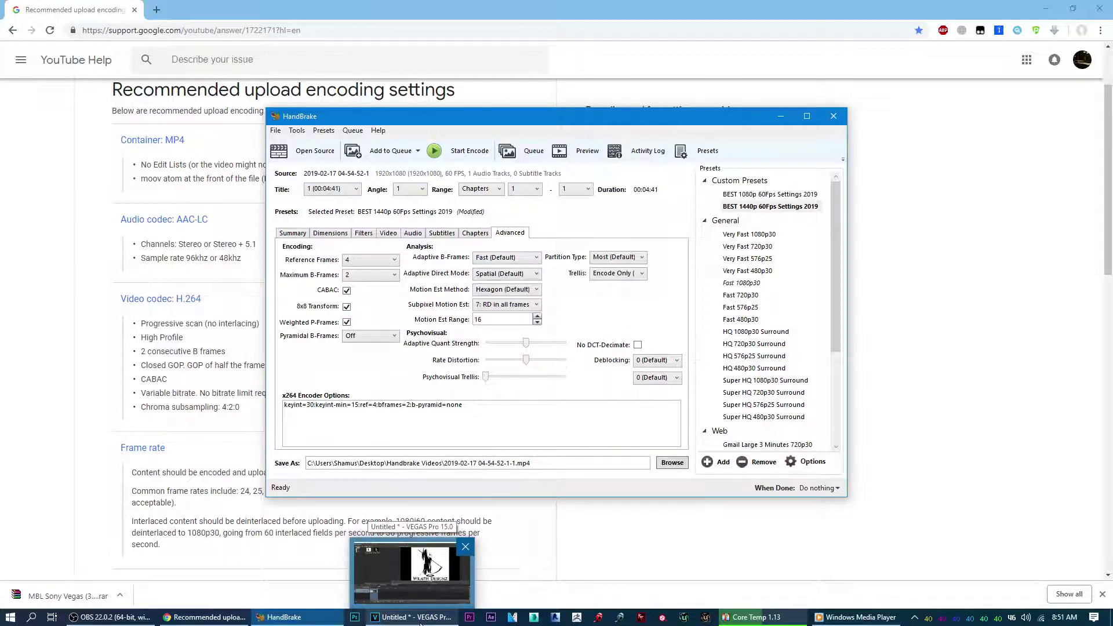
click(123, 618)
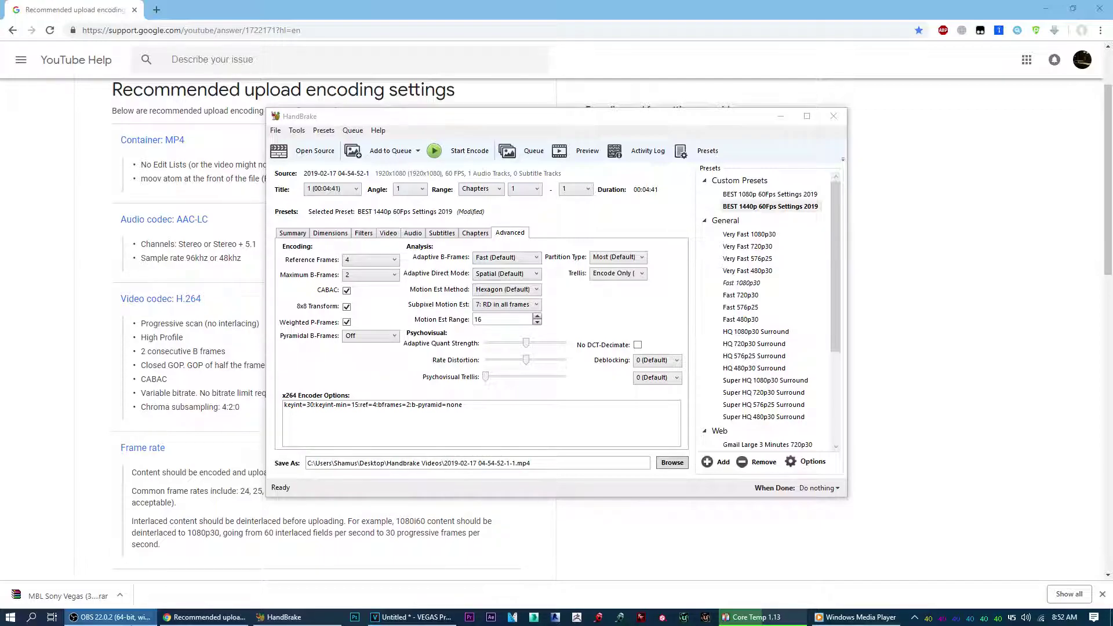
click(781, 117)
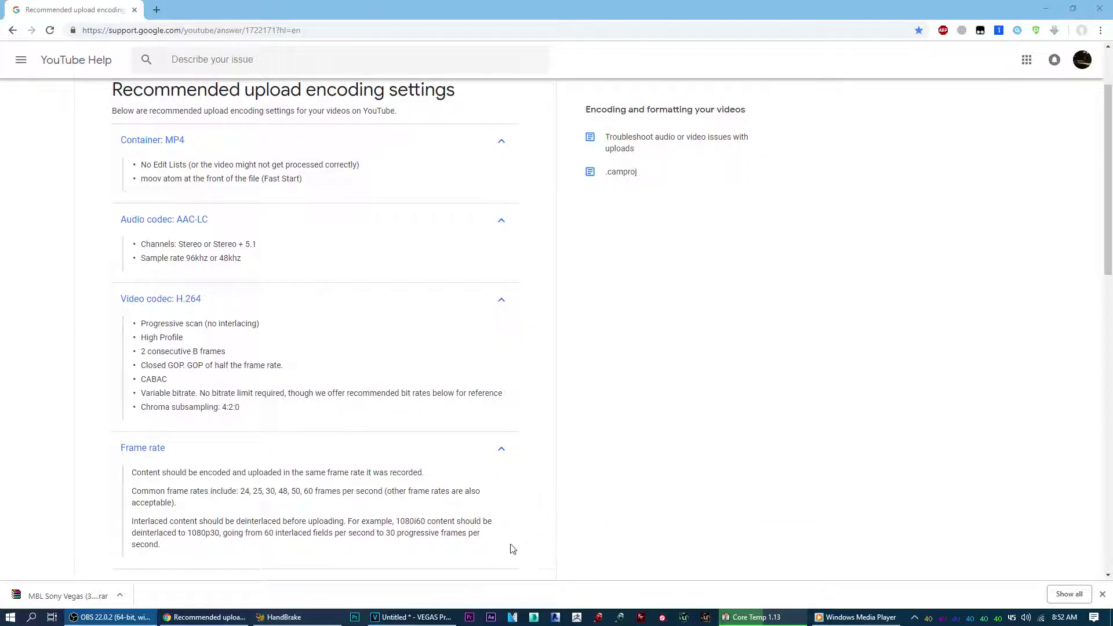
click(413, 617)
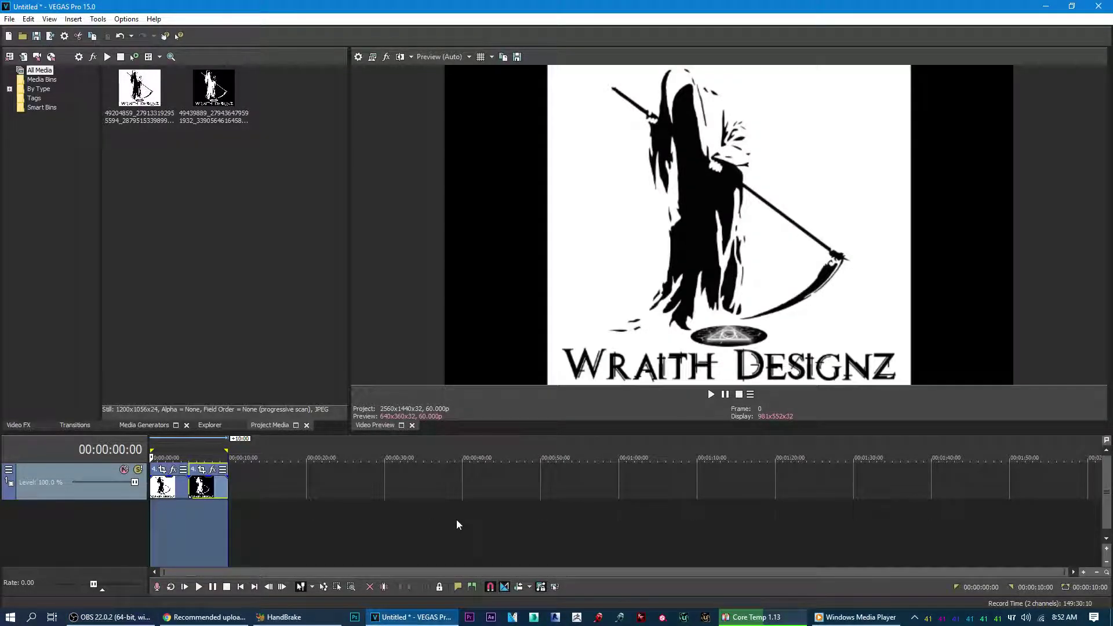